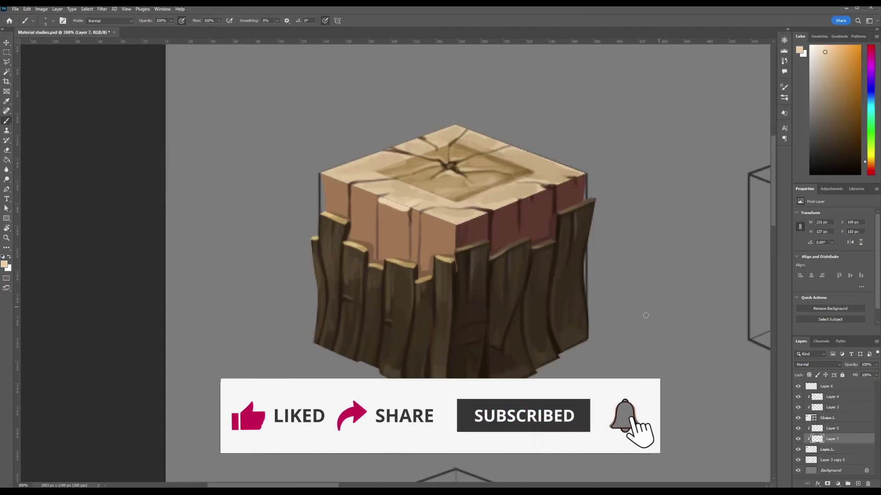
# - Paint pale cream highlights on Layer 6 along the wood cube's front and left top edges and the cracks in its top face
pyautogui.click(826, 386)
pyautogui.moveTo(424, 215)
pyautogui.mouseDown()
pyautogui.moveTo(456, 225)
pyautogui.moveTo(523, 200)
pyautogui.mouseUp()
pyautogui.moveTo(563, 174); pyautogui.dragTo(586, 176)
pyautogui.press('[')
pyautogui.press('[')
pyautogui.moveTo(449, 171); pyautogui.dragTo(479, 193)
pyautogui.moveTo(461, 170); pyautogui.dragTo(513, 174)
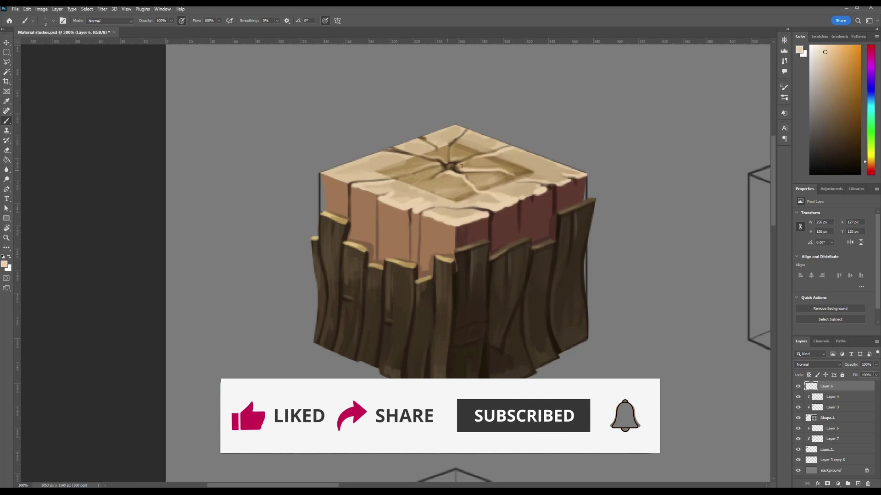
pyautogui.moveTo(397, 148); pyautogui.dragTo(430, 159)
pyautogui.moveTo(321, 174); pyautogui.dragTo(373, 154)
# - Paint thin, light vertical wood-grain strokes across the exposed planks on the wood cube's left face
pyautogui.keyDown('alt'); pyautogui.click(367, 169); pyautogui.keyUp('alt')
pyautogui.hotkey('ctrl', '+')
pyautogui.keyDown('alt'); pyautogui.click(308, 153); pyautogui.keyUp('alt')
pyautogui.moveTo(303, 161); pyautogui.dragTo(307, 195)
pyautogui.moveTo(376, 185); pyautogui.dragTo(376, 244)
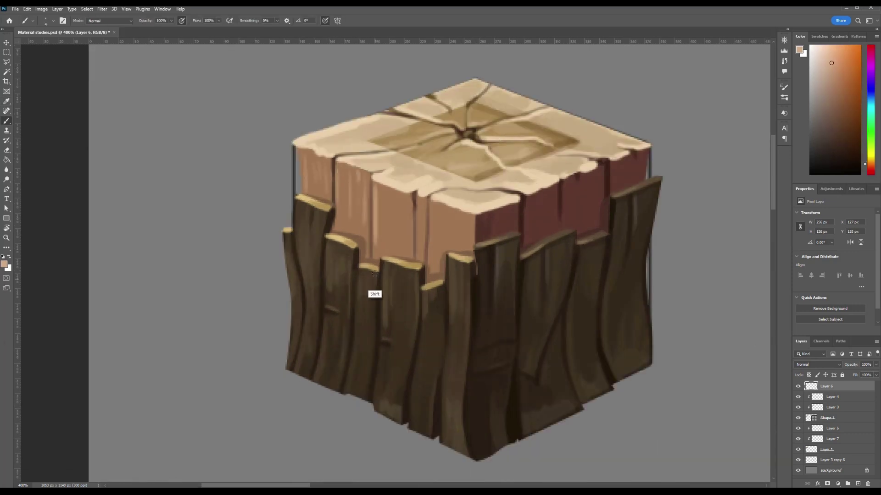
pyautogui.moveTo(386, 201); pyautogui.dragTo(386, 247)
pyautogui.moveTo(408, 212); pyautogui.dragTo(408, 249)
pyautogui.moveTo(433, 209); pyautogui.dragTo(433, 271)
pyautogui.moveTo(471, 218); pyautogui.dragTo(471, 245)
# - Sample a reddish brown and paint vertical grain strokes on the exposed wood of the wood cube's right face
pyautogui.hotkey('ctrl', '-')
pyautogui.keyDown('alt'); pyautogui.click(542, 200); pyautogui.keyUp('alt')
pyautogui.moveTo(542, 203); pyautogui.dragTo(542, 234)
pyautogui.hotkey('ctrl', '+')
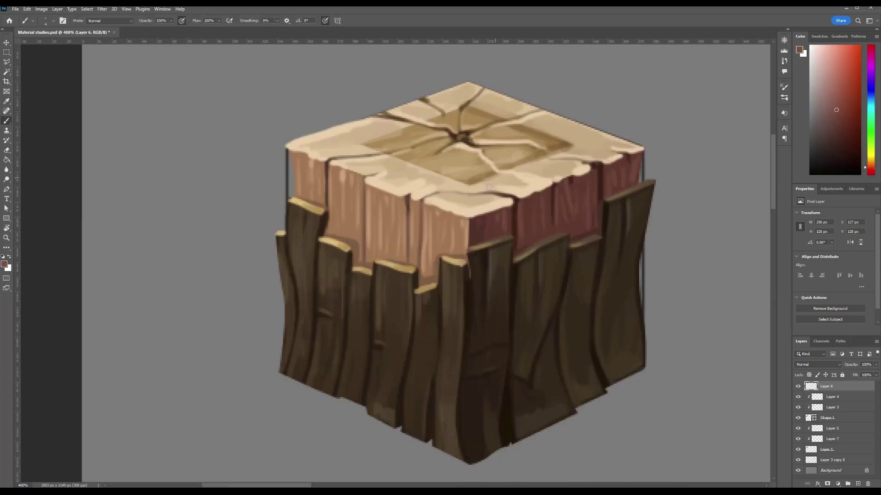
# - Sample darker wood tones and paint shadow lines beneath the front rim of the wood cube's top on both side faces
pyautogui.keyDown('alt'); pyautogui.click(421, 206); pyautogui.keyUp('alt')
pyautogui.moveTo(426, 209); pyautogui.dragTo(468, 221)
pyautogui.moveTo(332, 166); pyautogui.dragTo(366, 176)
pyautogui.keyDown('alt'); pyautogui.click(515, 207); pyautogui.keyUp('alt')
pyautogui.moveTo(470, 221); pyautogui.dragTo(509, 209)
pyautogui.hotkey('ctrl', '-')
pyautogui.hotkey('ctrl', '+')
pyautogui.hotkey('ctrl', '-')
pyautogui.hotkey('ctrl', '-')
pyautogui.hotkey('ctrl', '-')
pyautogui.hotkey('ctrl', '-')
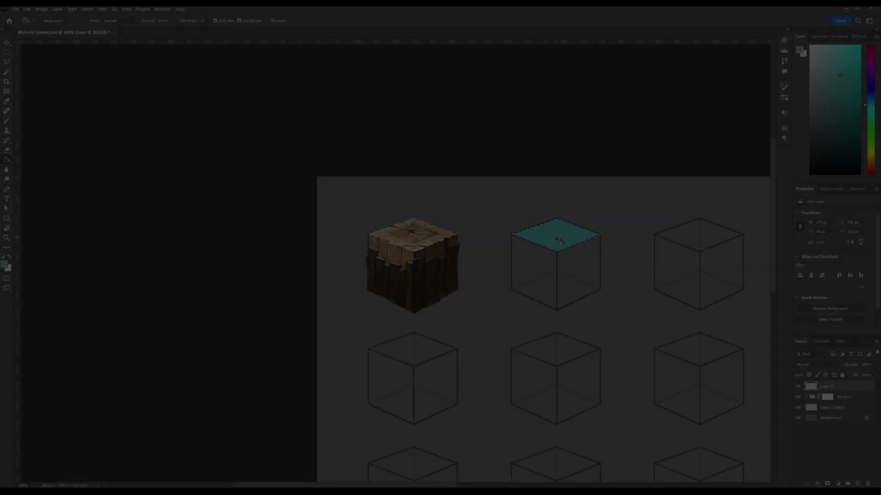
# - Outline the second cube's left face with the Polygonal Lasso and fill it with a medium teal
pyautogui.hotkey('ctrl', 'd')
pyautogui.click(7, 63)
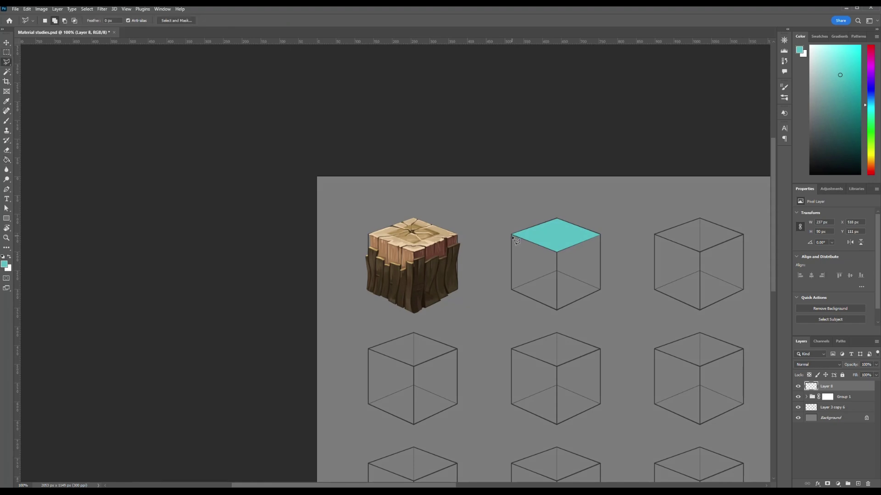
pyautogui.scroll(2, 527, 266)
pyautogui.click(609, 217)
pyautogui.click(608, 391)
pyautogui.click(473, 329)
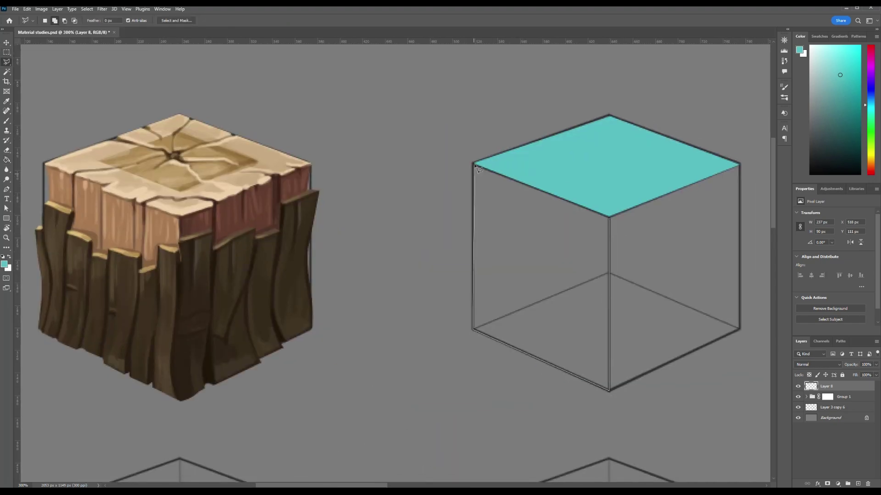
pyautogui.doubleClick(473, 164)
pyautogui.press('i')
pyautogui.press('g')
pyautogui.click(540, 240)
# - Outline the teal cube's right face with the Polygonal Lasso and fill it with a dark teal
pyautogui.press('l')
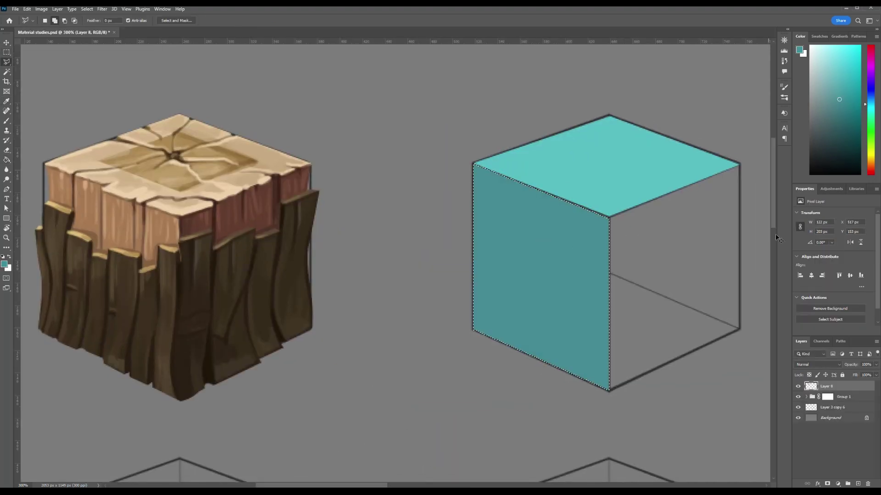
pyautogui.click(609, 217)
pyautogui.click(609, 390)
pyautogui.click(740, 328)
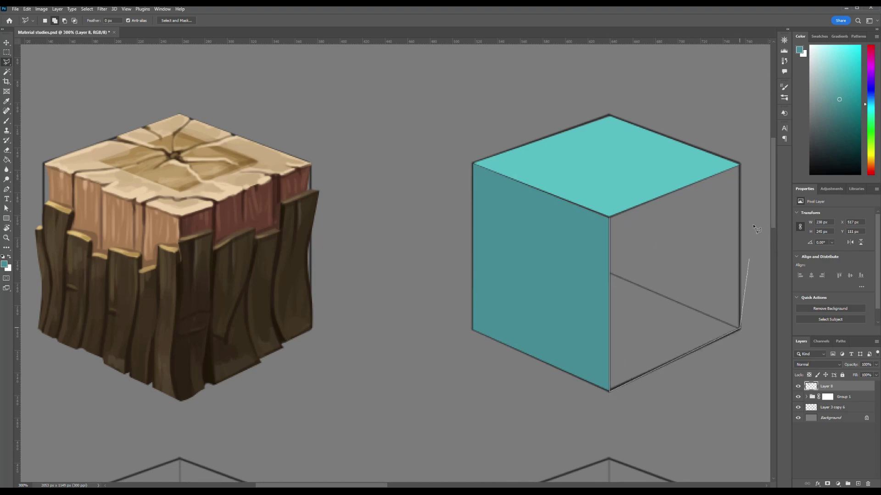
pyautogui.click(739, 164)
pyautogui.click(609, 216)
pyautogui.press('g')
pyautogui.click(648, 235)
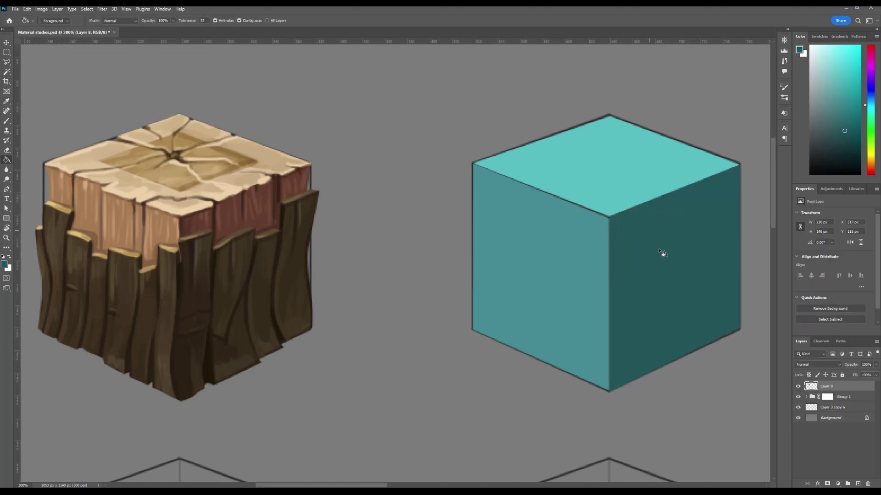
# - Lighten the lower outer corner of the teal cube's right face with the Dodge tool
pyautogui.press('c')
pyautogui.moveTo(589, 297); pyautogui.dragTo(436, 289)
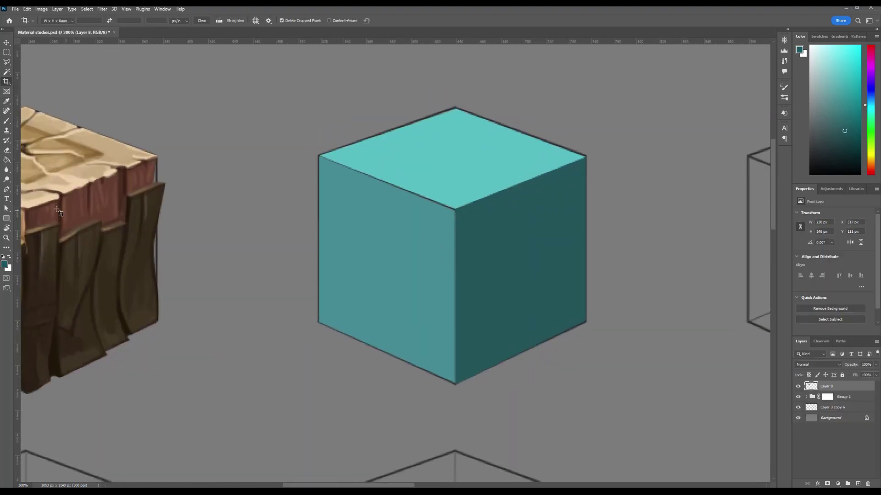
pyautogui.click(7, 171)
pyautogui.click(8, 181)
pyautogui.click(34, 179)
pyautogui.moveTo(546, 270); pyautogui.dragTo(525, 293)
pyautogui.hotkey('ctrl', 'z')
pyautogui.moveTo(592, 266); pyautogui.dragTo(550, 335)
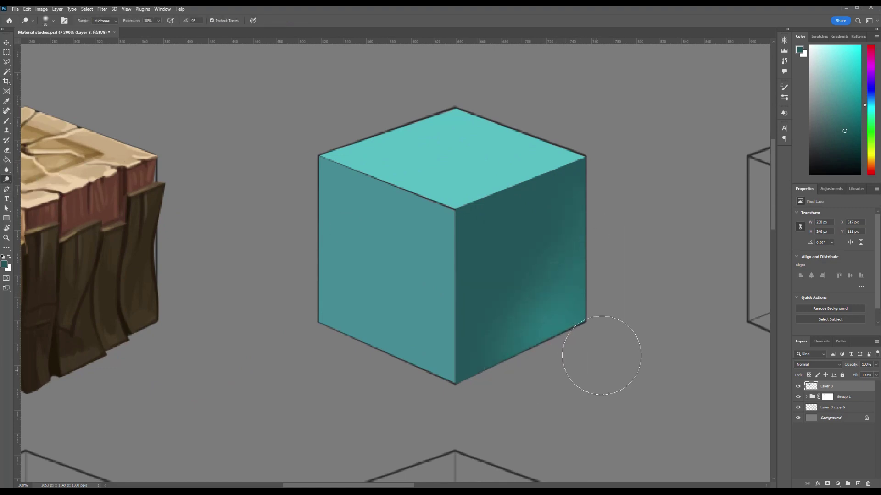
# - Brighten a soft curved reflection across the teal cube's top face with smaller Dodge brushes
pyautogui.moveTo(444, 160); pyautogui.dragTo(498, 157)
pyautogui.hotkey('ctrl', 'z')
pyautogui.press('[')
pyautogui.press('[')
pyautogui.press('[')
pyautogui.press('p')
pyautogui.click(7, 180)
pyautogui.moveTo(394, 156); pyautogui.dragTo(525, 157)
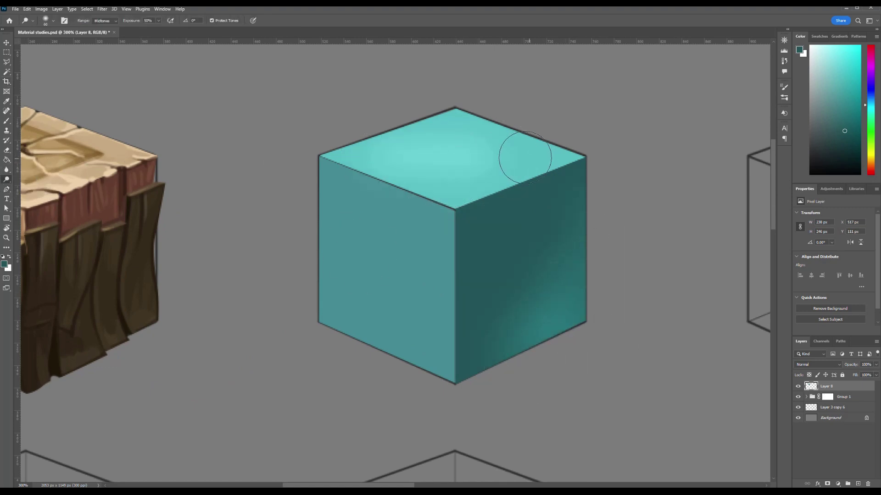
pyautogui.press('[')
pyautogui.press('[')
pyautogui.moveTo(434, 171)
pyautogui.mouseDown()
pyautogui.moveTo(513, 179)
pyautogui.moveTo(476, 159)
pyautogui.moveTo(530, 161)
pyautogui.moveTo(354, 159)
pyautogui.moveTo(539, 161)
pyautogui.mouseUp()
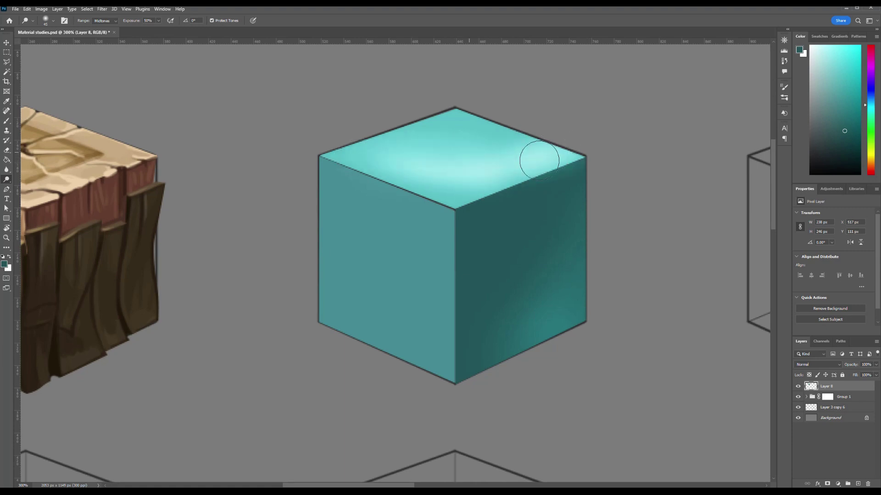
# - Dodge soft reflections along the inner edge and lower corner of the left face, plus the lower inner area of the right face
pyautogui.moveTo(426, 236)
pyautogui.mouseDown()
pyautogui.moveTo(453, 347)
pyautogui.moveTo(470, 233)
pyautogui.moveTo(375, 206)
pyautogui.moveTo(437, 304)
pyautogui.moveTo(367, 315)
pyautogui.moveTo(406, 326)
pyautogui.mouseUp()
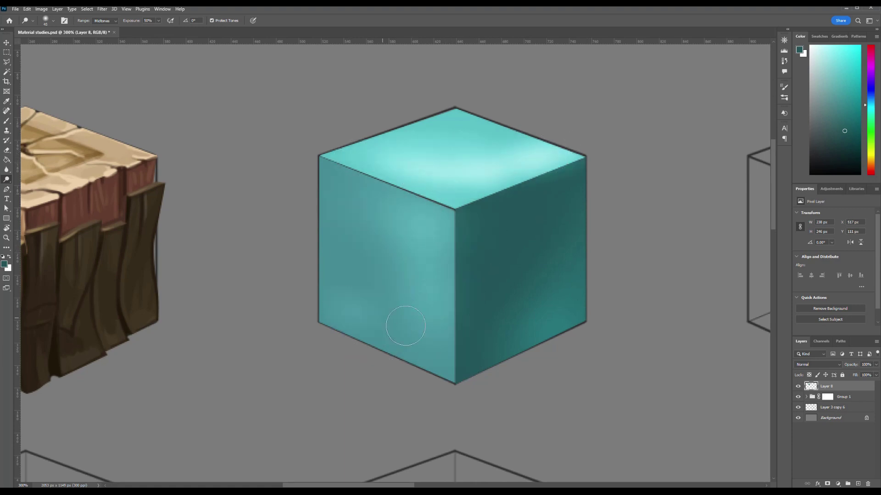
pyautogui.moveTo(337, 308); pyautogui.dragTo(365, 320)
pyautogui.press('[')
pyautogui.moveTo(461, 243)
pyautogui.mouseDown()
pyautogui.moveTo(460, 320)
pyautogui.moveTo(328, 164)
pyautogui.moveTo(327, 268)
pyautogui.mouseUp()
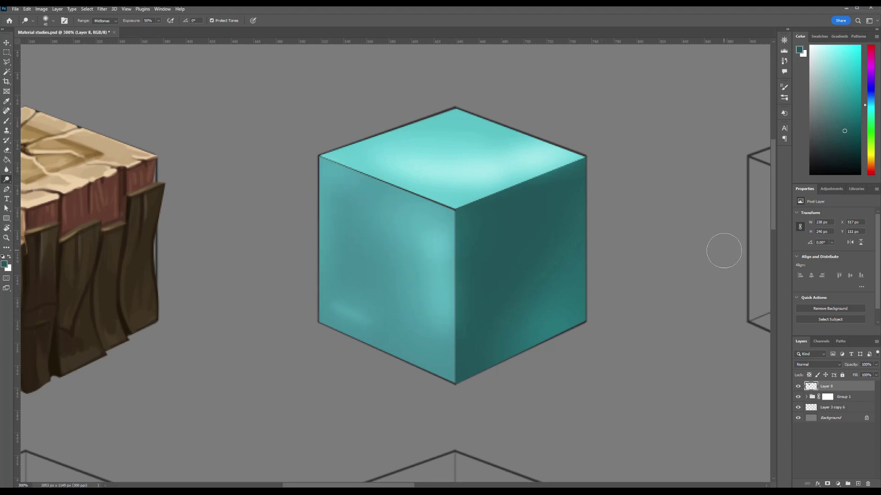
pyautogui.moveTo(488, 312); pyautogui.dragTo(462, 361)
# - Add a new layer and paint a pale cyan highlight along the two front edges of the teal cube's top face
pyautogui.click(857, 484)
pyautogui.press('i')
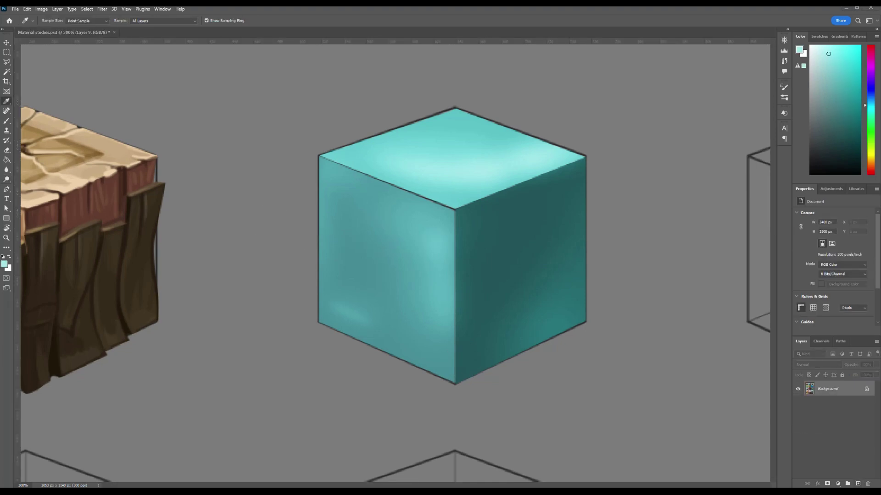
pyautogui.click(455, 188)
pyautogui.press('b')
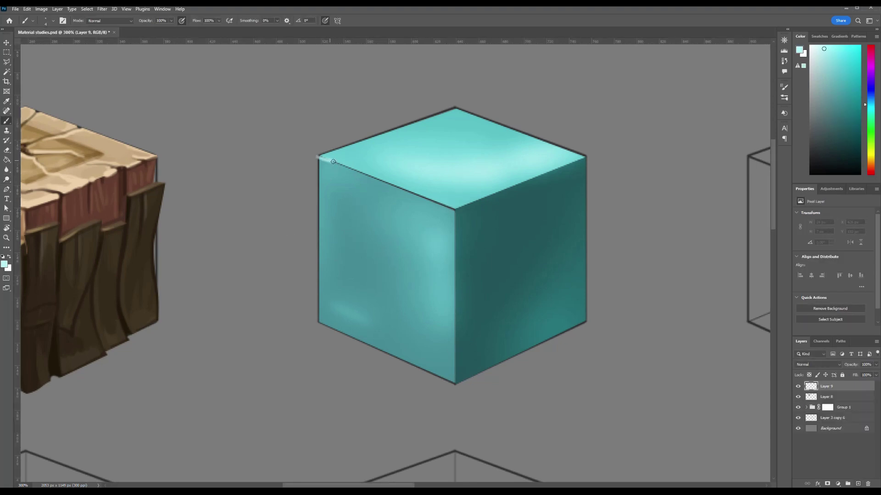
pyautogui.moveTo(320, 157)
pyautogui.mouseDown()
pyautogui.moveTo(418, 195)
pyautogui.moveTo(472, 204)
pyautogui.moveTo(579, 159)
pyautogui.mouseUp()
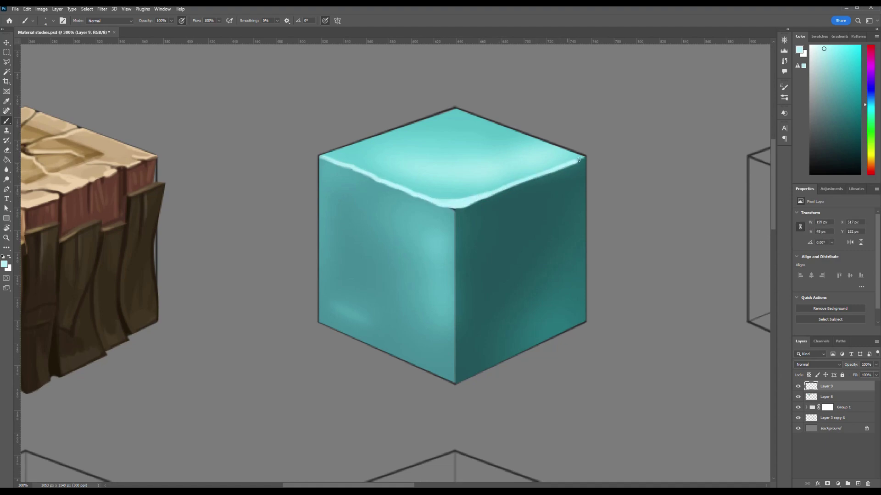
# - Paint thin pale cyan highlights along the two back edges of the teal cube's top face
pyautogui.moveTo(321, 157); pyautogui.dragTo(460, 110)
pyautogui.hotkey('ctrl', 'z')
pyautogui.hotkey('ctrl', 'z')
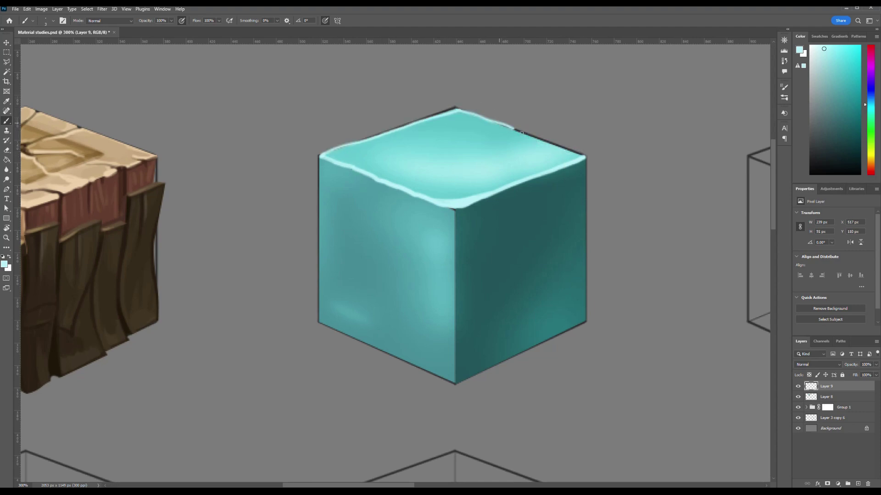
pyautogui.moveTo(460, 110)
pyautogui.mouseDown()
pyautogui.moveTo(583, 155)
pyautogui.moveTo(539, 137)
pyautogui.moveTo(573, 152)
pyautogui.mouseUp()
pyautogui.hotkey('ctrl', 'z')
pyautogui.hotkey('ctrl', 'z')
pyautogui.press('b')
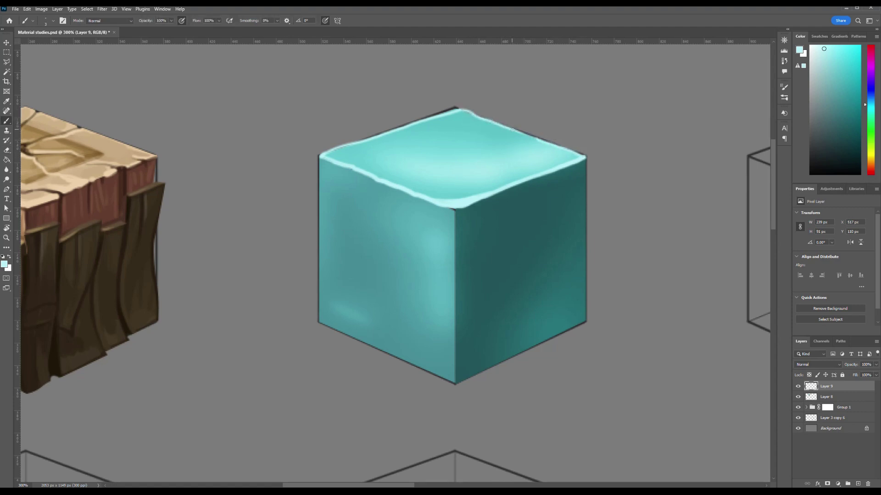
pyautogui.moveTo(510, 129); pyautogui.dragTo(554, 145)
pyautogui.hotkey('ctrl', 'z')
# - Erase the excess highlight at the top face's back corner and thin the highlight on its left front edge
pyautogui.press('e')
pyautogui.moveTo(449, 105)
pyautogui.mouseDown()
pyautogui.moveTo(494, 110)
pyautogui.moveTo(514, 127)
pyautogui.mouseUp()
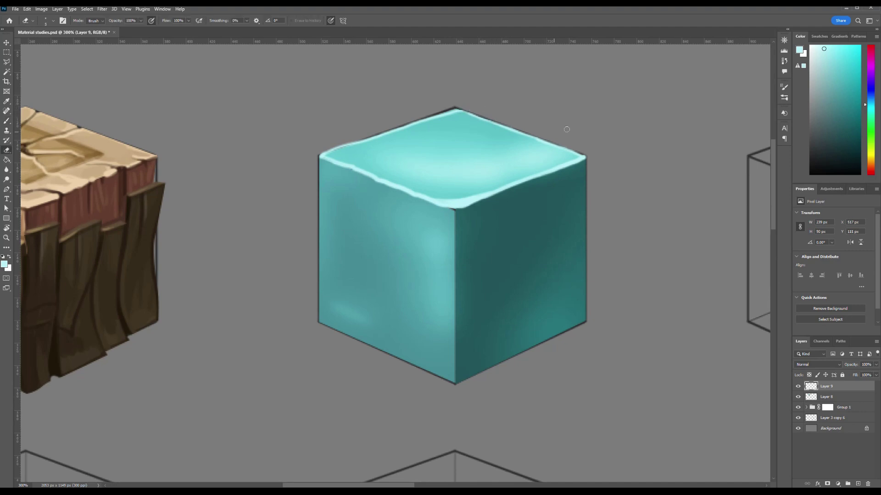
pyautogui.moveTo(374, 168); pyautogui.dragTo(341, 161)
# - Paint a small chipped facet at the top face's front corner using sampled light and medium teal tones
pyautogui.press('b')
pyautogui.moveTo(439, 209)
pyautogui.mouseDown()
pyautogui.moveTo(455, 221)
pyautogui.moveTo(462, 207)
pyautogui.moveTo(451, 211)
pyautogui.mouseUp()
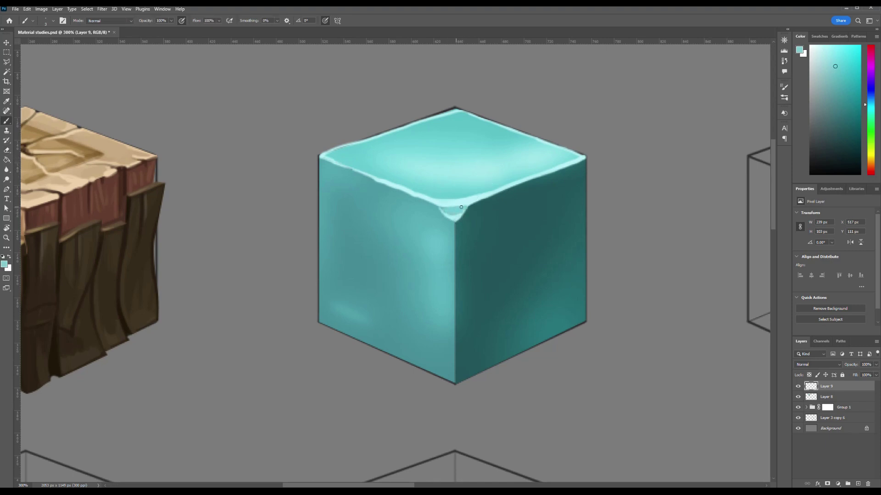
pyautogui.keyDown('alt'); pyautogui.click(461, 207); pyautogui.keyUp('alt')
pyautogui.keyDown('alt'); pyautogui.click(485, 223); pyautogui.keyUp('alt')
pyautogui.hotkey('ctrl', 'z')
pyautogui.moveTo(441, 209); pyautogui.dragTo(461, 208)
pyautogui.keyDown('alt'); pyautogui.click(447, 207); pyautogui.keyUp('alt')
pyautogui.keyDown('alt'); pyautogui.click(443, 210); pyautogui.keyUp('alt')
pyautogui.keyDown('alt'); pyautogui.click(456, 219); pyautogui.keyUp('alt')
# - Paint a pale crack running down from the right face's top edge, with a small chip highlight near the edge's middle
pyautogui.moveTo(521, 184)
pyautogui.mouseDown()
pyautogui.moveTo(490, 204)
pyautogui.moveTo(483, 241)
pyautogui.mouseUp()
pyautogui.hotkey('ctrl', 'z')
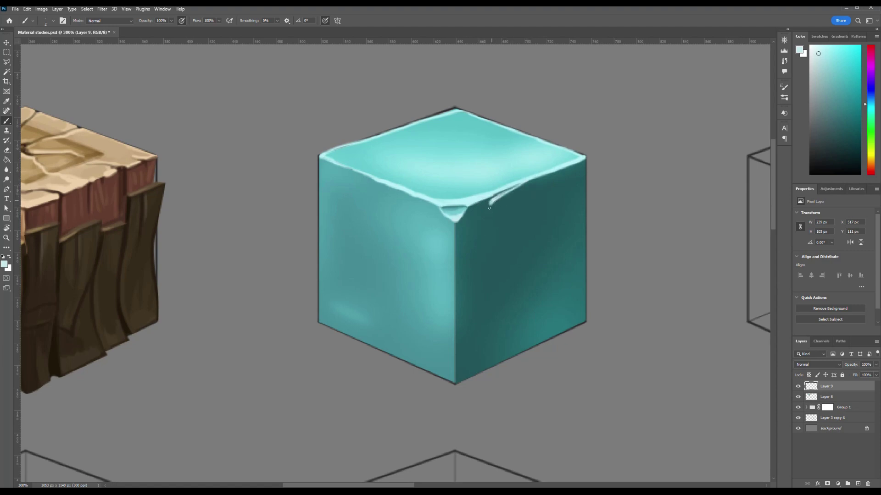
pyautogui.moveTo(490, 203); pyautogui.dragTo(479, 249)
pyautogui.moveTo(538, 176); pyautogui.dragTo(520, 190)
pyautogui.press('e')
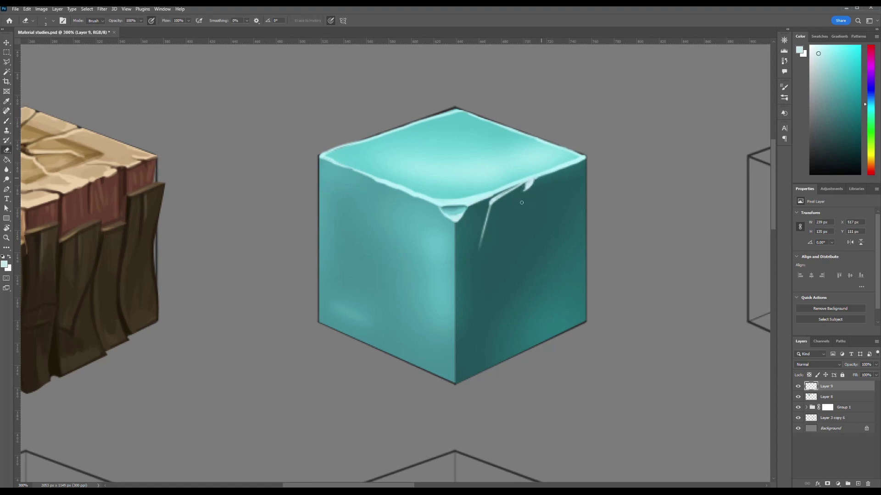
# - Paint dark teal accents between the crack and the right face's top edge, and two dark notches on the central vertical edge
pyautogui.press('b')
pyautogui.keyDown('alt'); pyautogui.click(519, 195); pyautogui.keyUp('alt')
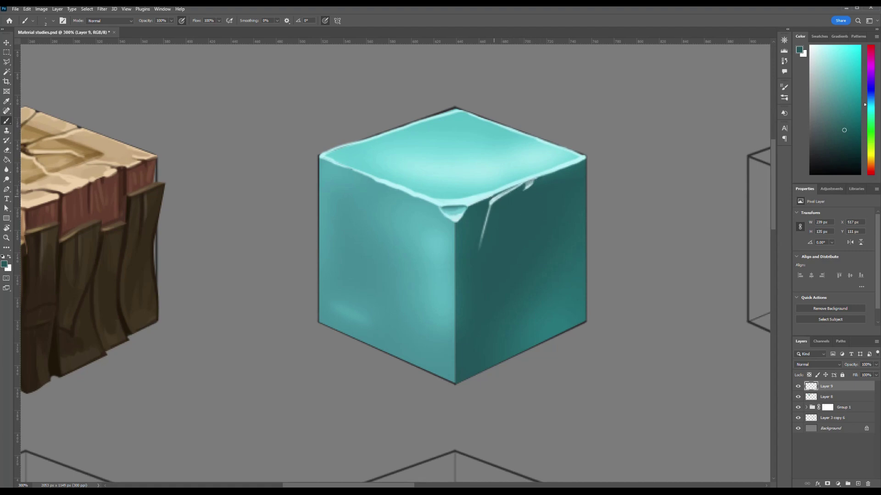
pyautogui.moveTo(489, 198); pyautogui.dragTo(527, 181)
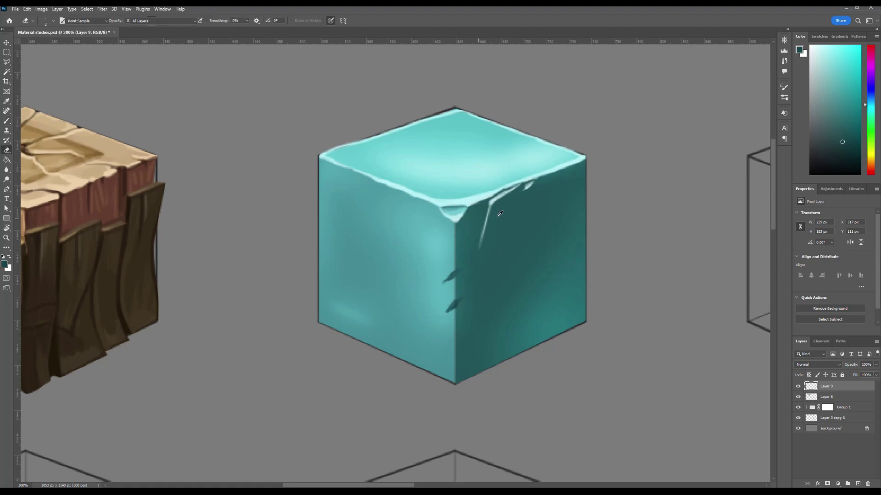
# - Sample a dark teal and draw a thin dark line down the outer vertical edge of the left face
pyautogui.keyDown('alt'); pyautogui.click(472, 280); pyautogui.keyUp('alt')
pyautogui.moveTo(324, 161); pyautogui.dragTo(323, 210)
pyautogui.moveTo(327, 162); pyautogui.dragTo(454, 222)
pyautogui.hotkey('ctrl', 'z')
pyautogui.hotkey('ctrl', 'z')
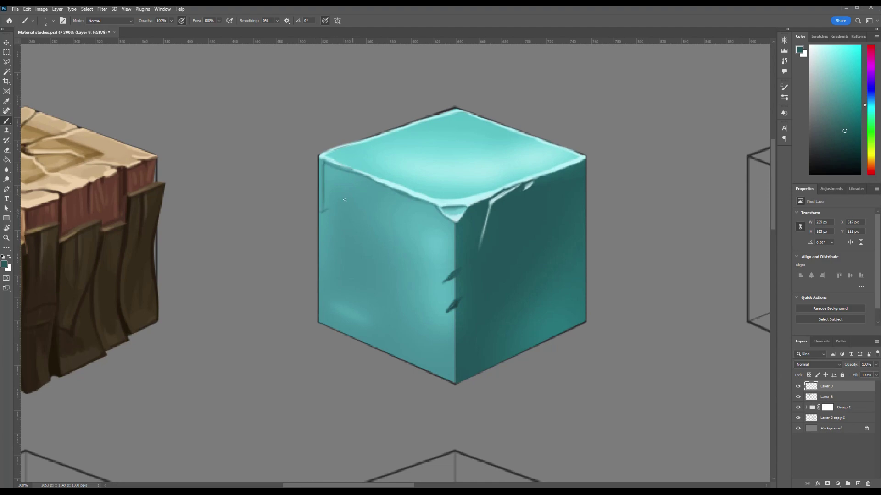
pyautogui.moveTo(323, 217); pyautogui.dragTo(323, 294)
# - Shade the right face beside the central vertical edge with a larger dark teal brush, and soften the shading with Blur
pyautogui.keyDown('alt'); pyautogui.click(451, 307); pyautogui.keyUp('alt')
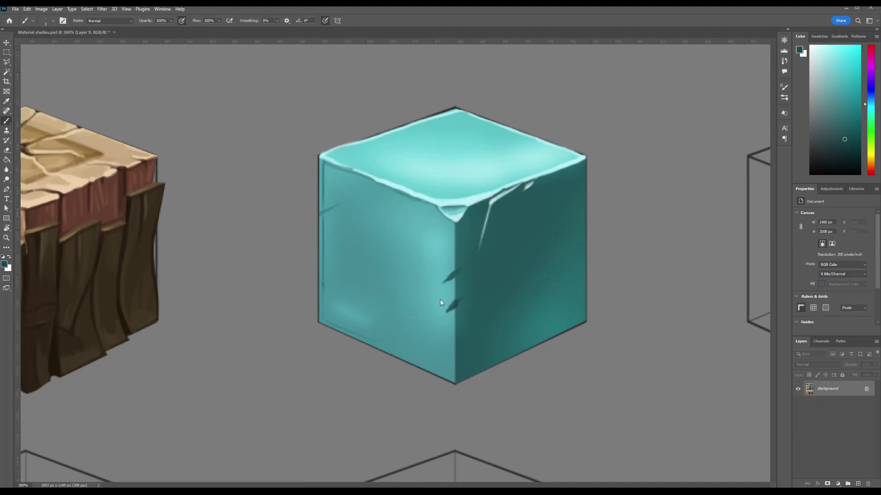
pyautogui.click(463, 314)
pyautogui.press(']')
pyautogui.press(']')
pyautogui.press(']')
pyautogui.moveTo(466, 301); pyautogui.dragTo(456, 342)
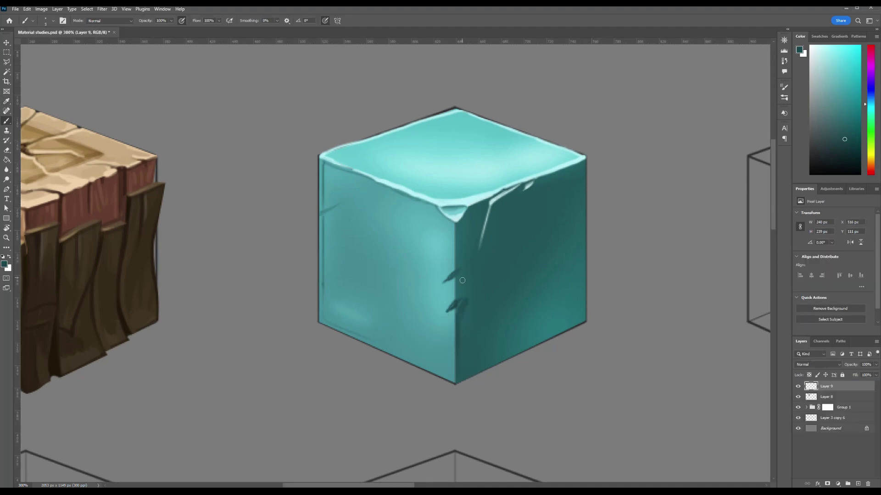
pyautogui.moveTo(458, 281); pyautogui.dragTo(458, 295)
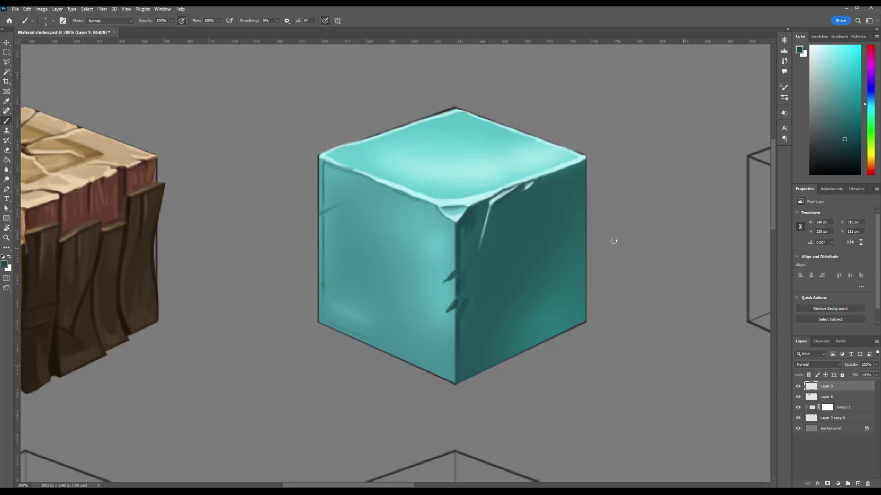
pyautogui.click(6, 170)
pyautogui.moveTo(461, 228); pyautogui.dragTo(469, 226)
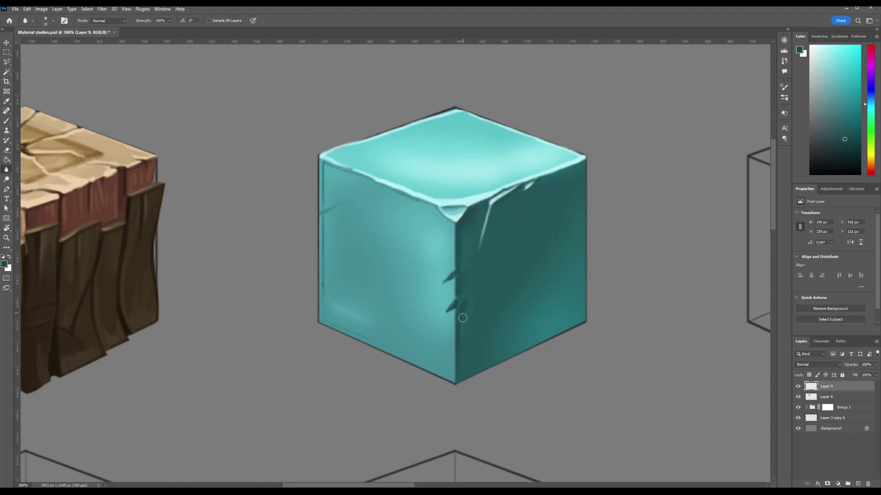
# - Sample the top face's light teal and highlight the upper part of the central vertical edge with a smaller brush
pyautogui.press('b')
pyautogui.keyDown('alt'); pyautogui.click(464, 196); pyautogui.keyUp('alt')
pyautogui.press('[')
pyautogui.press('[')
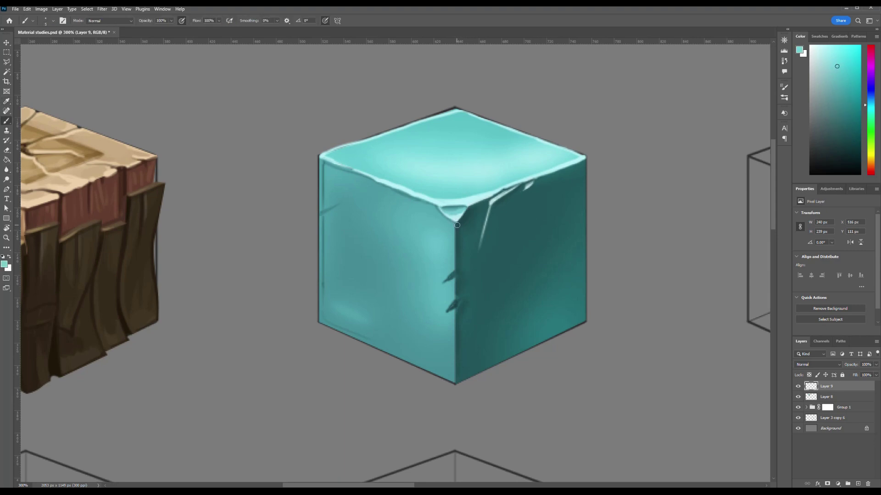
pyautogui.moveTo(455, 224); pyautogui.dragTo(454, 266)
pyautogui.hotkey('ctrl', 'z')
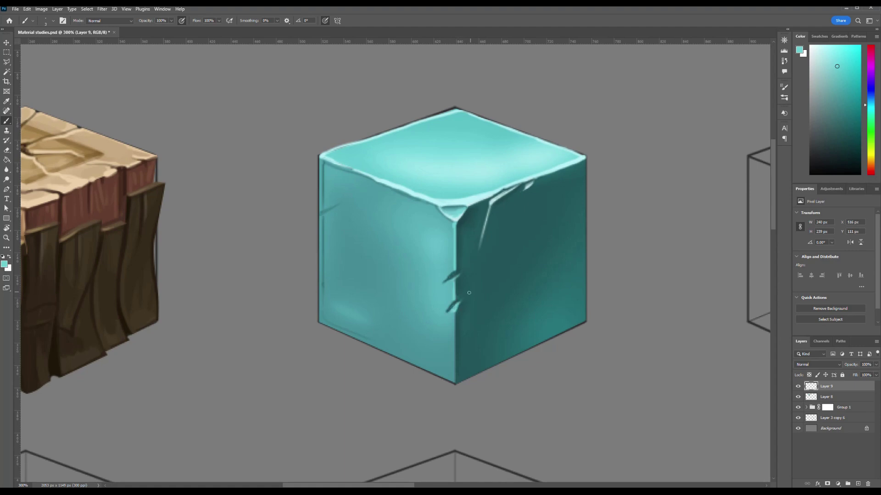
# - Paint a light teal highlight on the central vertical edge from the lower notch toward the bottom corner
pyautogui.moveTo(455, 315); pyautogui.dragTo(455, 378)
pyautogui.hotkey('ctrl', 'z')
pyautogui.moveTo(455, 316); pyautogui.dragTo(454, 381)
pyautogui.hotkey('ctrl', 'z')
pyautogui.hotkey('ctrl', 'z')
pyautogui.hotkey('ctrl', 'z')
pyautogui.hotkey('ctrl', 'z')
pyautogui.hotkey('ctrl', 'z')
pyautogui.click(454, 381)
pyautogui.keyDown('shift'); pyautogui.click(455, 317); pyautogui.keyUp('shift')
pyautogui.hotkey('ctrl', 'z')
pyautogui.moveTo(455, 314)
pyautogui.mouseDown()
pyautogui.moveTo(454, 380)
pyautogui.moveTo(456, 342)
pyautogui.mouseUp()
# - Pick near-white and paint a thin highlight along the bottom edge of the teal cube's left face
pyautogui.click(813, 45)
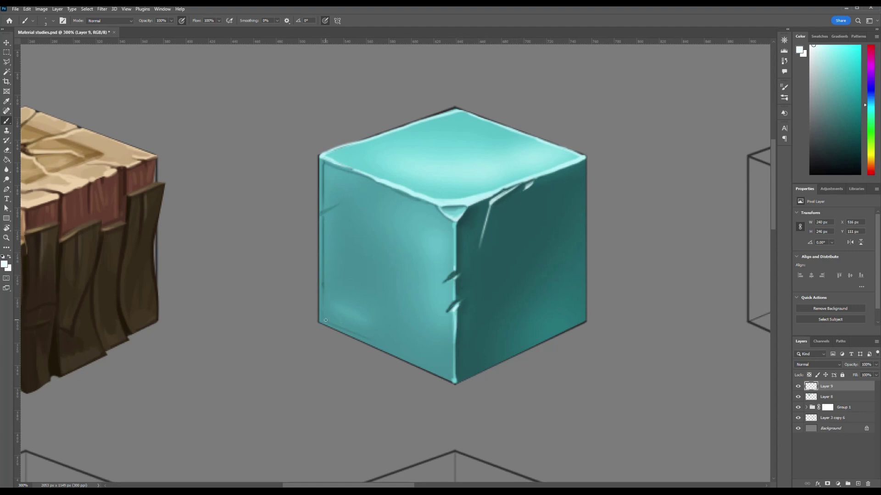
pyautogui.moveTo(337, 330); pyautogui.dragTo(454, 381)
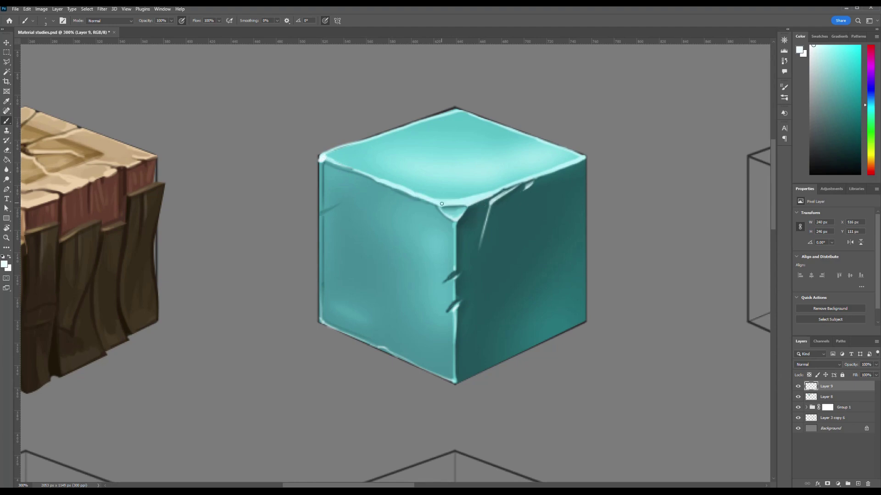
# - Undo the last stroke and repaint the near-white highlight along the front corner of the teal cube's top face
pyautogui.hotkey('ctrl', 'z')
pyautogui.moveTo(442, 204); pyautogui.dragTo(469, 206)
pyautogui.hotkey('ctrl', '-')
pyautogui.hotkey('ctrl', '-')
pyautogui.hotkey('ctrl', '-')
pyautogui.hotkey('ctrl', '+')
pyautogui.hotkey('ctrl', '+')
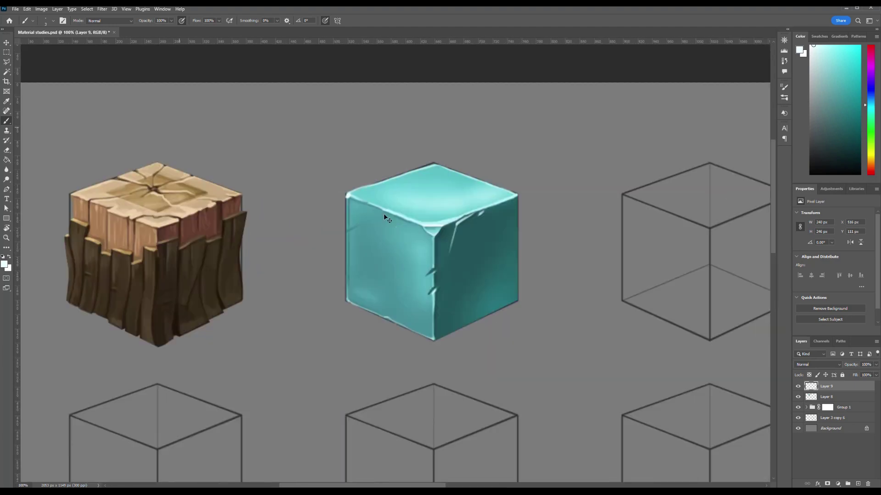
pyautogui.hotkey('ctrl', '+')
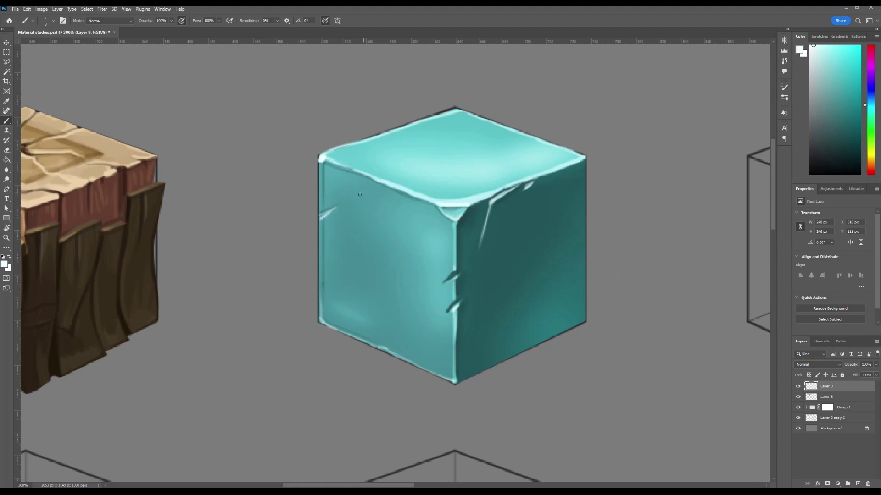
# - Paint near-white highlights down the left face's outer vertical edge and around its chips, and soften them with Blur
pyautogui.moveTo(320, 272); pyautogui.dragTo(321, 311)
pyautogui.moveTo(321, 231); pyautogui.dragTo(321, 279)
pyautogui.moveTo(321, 166); pyautogui.dragTo(321, 206)
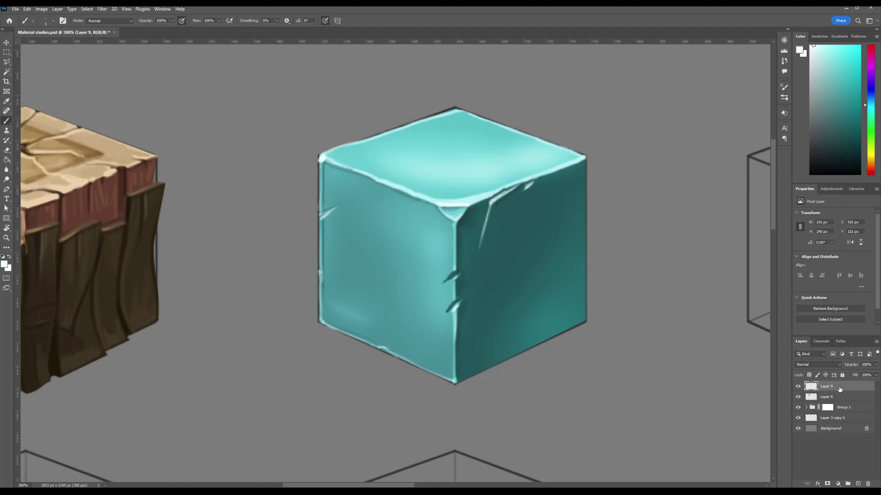
pyautogui.click(6, 170)
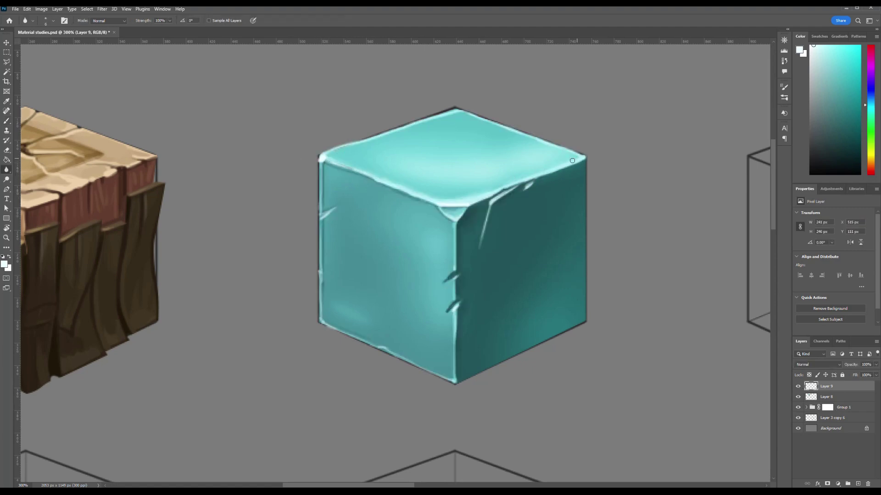
# - Sample light teal from the cube and refine the highlight along the top face's front-left edge with the brush
pyautogui.press('b')
pyautogui.keyDown('alt'); pyautogui.click(456, 159); pyautogui.keyUp('alt')
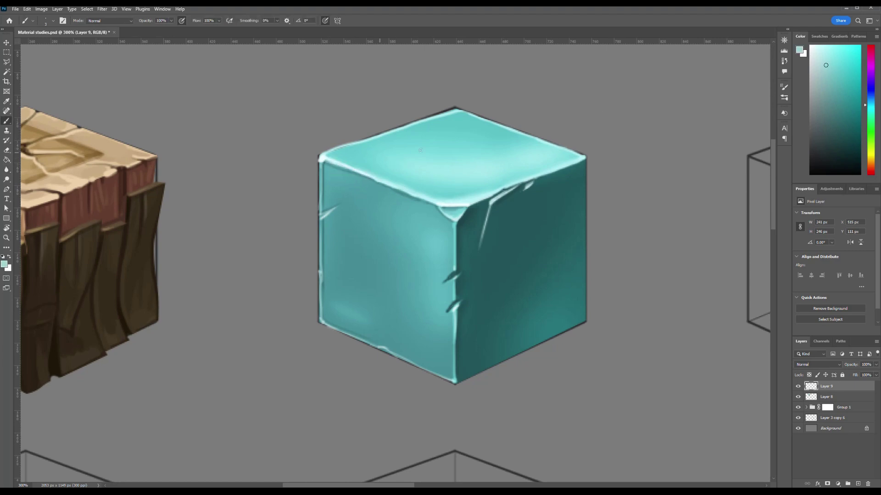
pyautogui.keyDown('alt'); pyautogui.click(370, 173); pyautogui.keyUp('alt')
pyautogui.moveTo(374, 179); pyautogui.dragTo(327, 160)
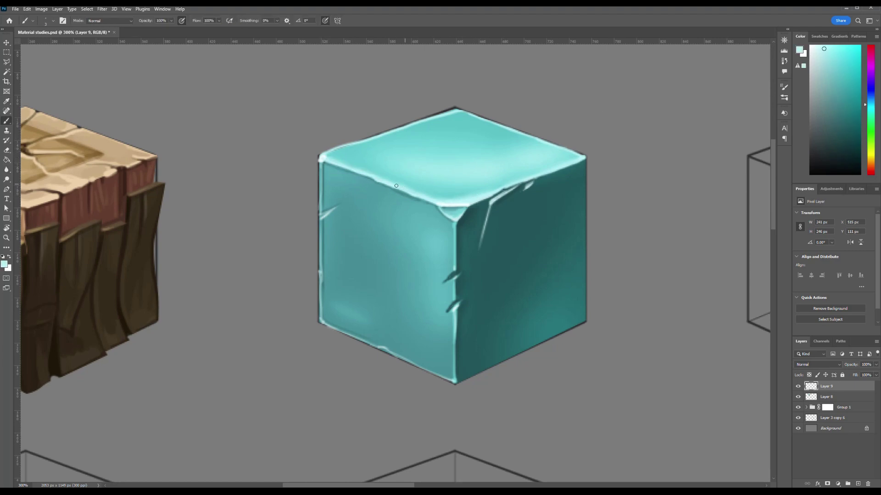
# - Paint sampled teal just inside the left face's outer and bottom edges, touch up the front corner chip, and blend with Blur
pyautogui.keyDown('alt'); pyautogui.click(328, 154); pyautogui.keyUp('alt')
pyautogui.moveTo(320, 169)
pyautogui.mouseDown()
pyautogui.moveTo(326, 295)
pyautogui.moveTo(383, 349)
pyautogui.mouseUp()
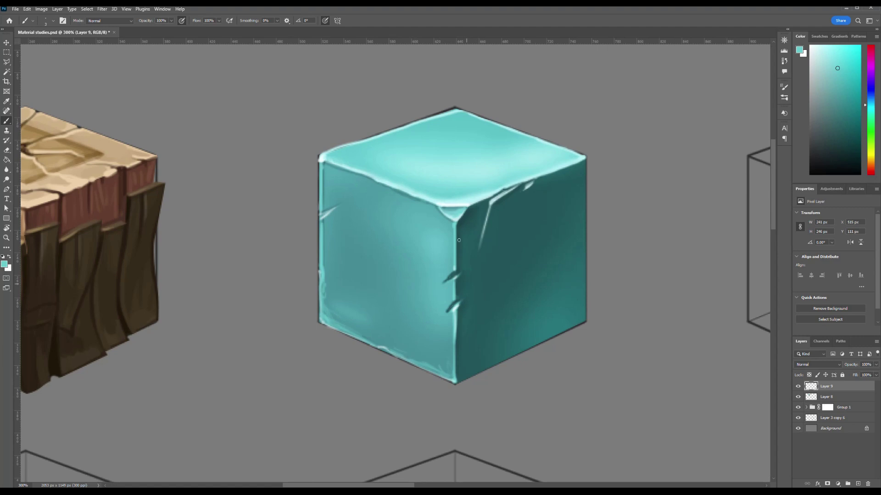
pyautogui.moveTo(461, 209)
pyautogui.mouseDown()
pyautogui.moveTo(446, 208)
pyautogui.moveTo(462, 216)
pyautogui.mouseUp()
pyautogui.keyDown('alt'); pyautogui.click(455, 213); pyautogui.keyUp('alt')
pyautogui.keyDown('alt'); pyautogui.click(537, 202); pyautogui.keyUp('alt')
pyautogui.click(7, 169)
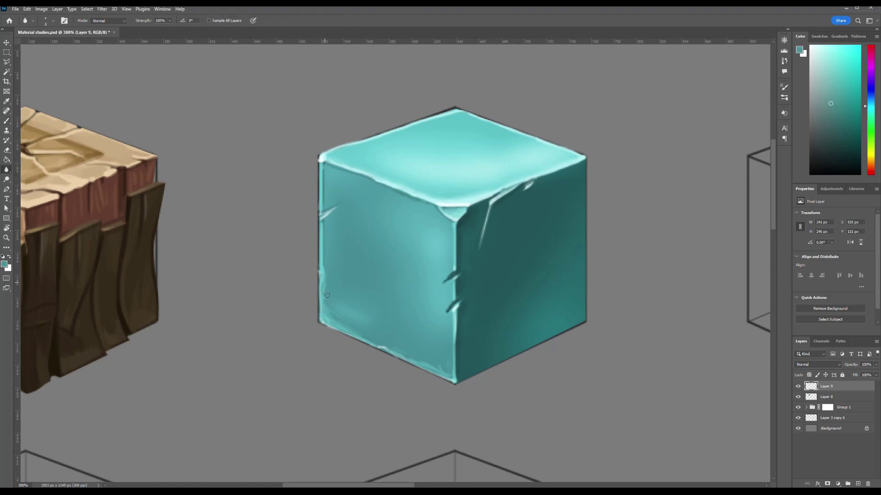
# - Pick near-white and refine the notch on the central vertical edge and the crack near the front corner with Brush and Eraser
pyautogui.hotkey('ctrl', '-')
pyautogui.hotkey('ctrl', '-')
pyautogui.hotkey('ctrl', '-')
pyautogui.hotkey('ctrl', '-')
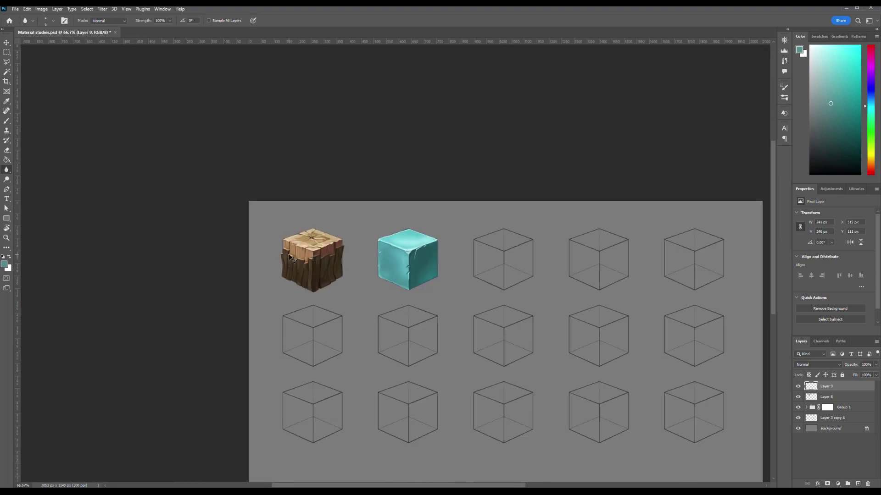
pyautogui.hotkey('ctrl', '+')
pyautogui.hotkey('ctrl', '+')
pyautogui.hotkey('ctrl', '+')
pyautogui.press('x')
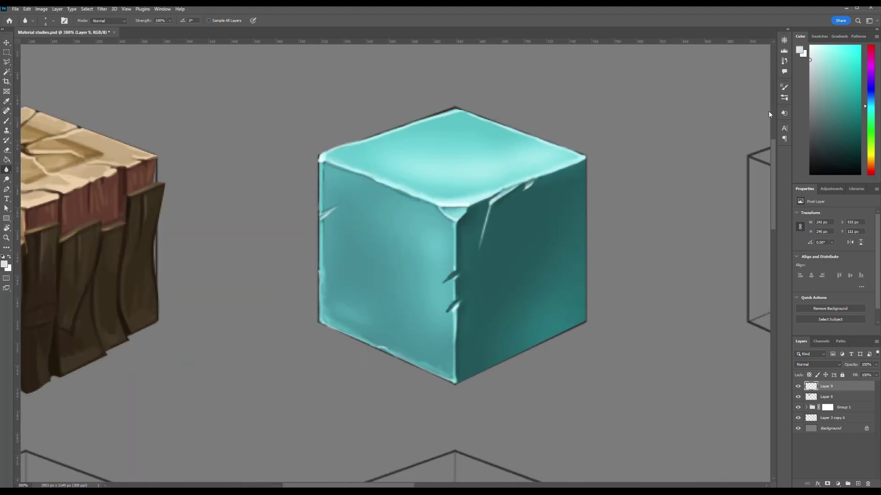
pyautogui.press('b')
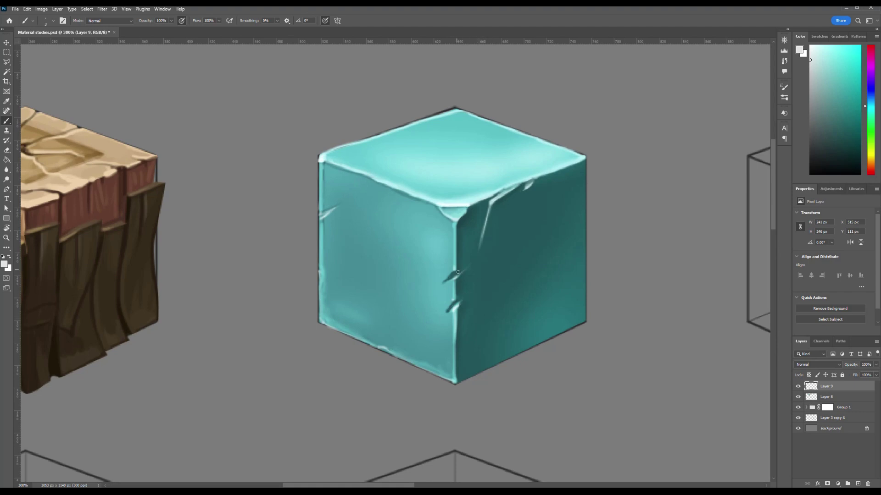
pyautogui.press('e')
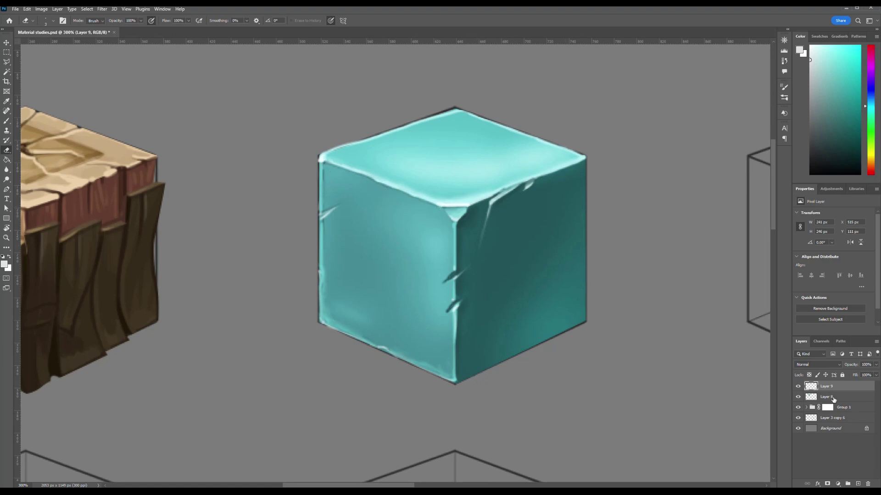
# - Erase along the cube's silhouette on Layer 8 and Layer 9 to round the corners and chip the left face's bottom edge
pyautogui.click(833, 398)
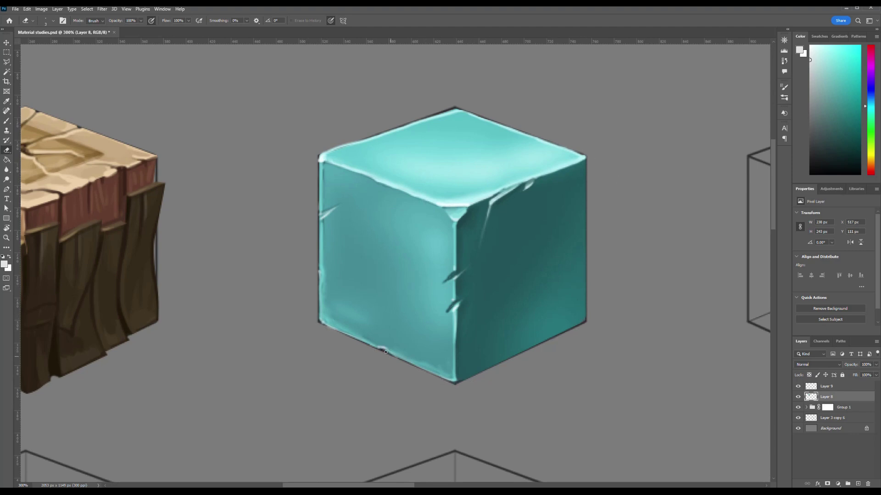
pyautogui.hotkey('alt', ']')
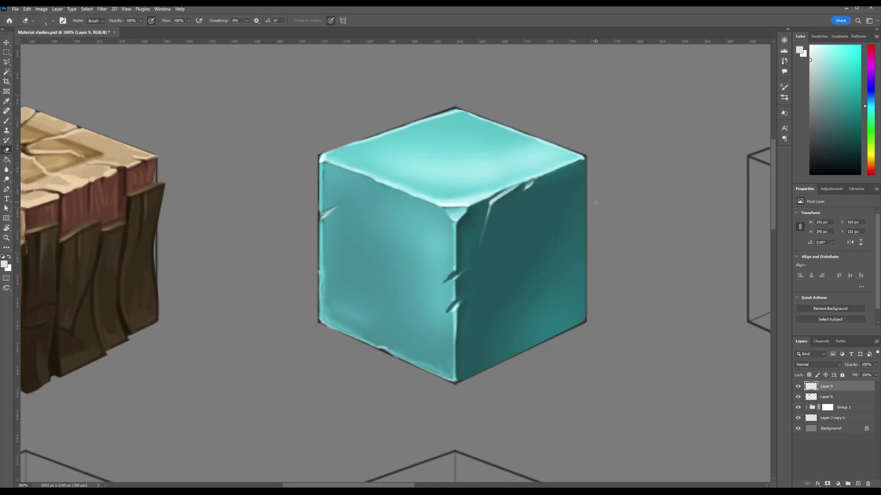
pyautogui.hotkey('ctrl', '-')
pyautogui.hotkey('ctrl', '-')
pyautogui.hotkey('ctrl', '+')
pyautogui.hotkey('ctrl', '+')
# - Sample the right face's dark teal, paint it beside the central vertical edge below the lower notch, and soften it with Blur
pyautogui.press('b')
pyautogui.keyDown('alt'); pyautogui.click(459, 314); pyautogui.keyUp('alt')
pyautogui.moveTo(459, 313); pyautogui.dragTo(457, 339)
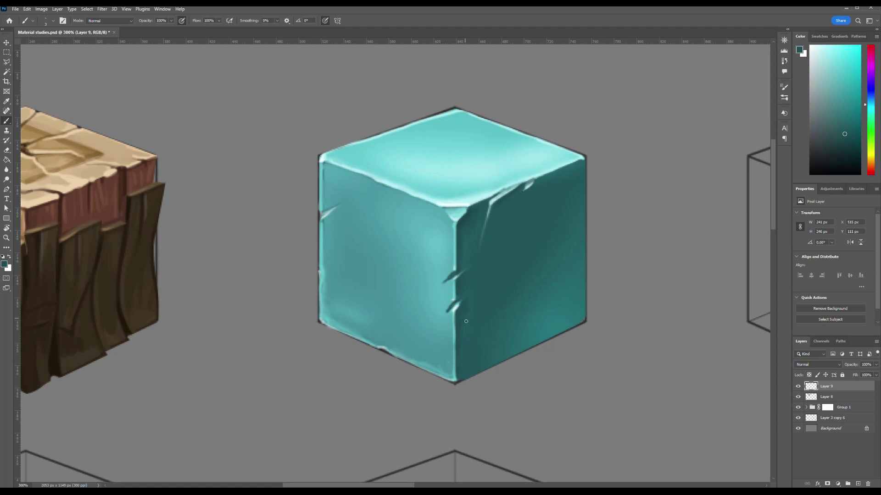
pyautogui.click(6, 169)
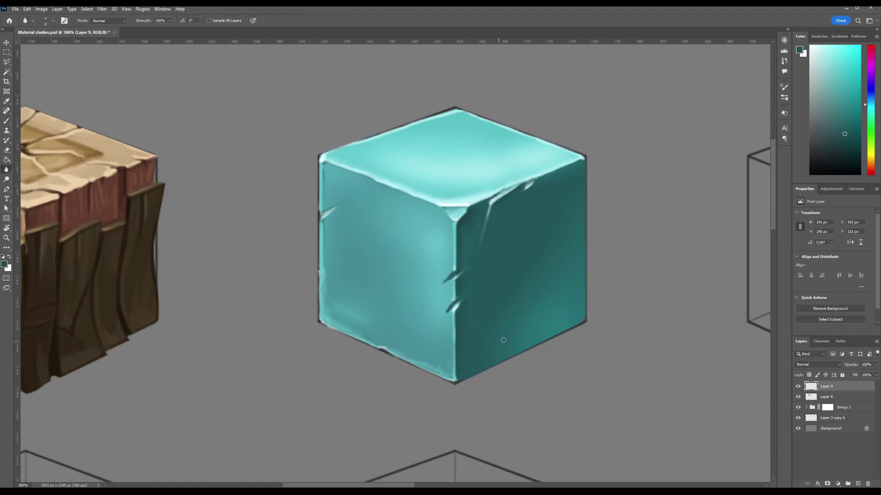
# - Merge Layer 8 and Layer 9 into one layer and hide the Layer 3 copy 6 wireframe
pyautogui.click(811, 402)
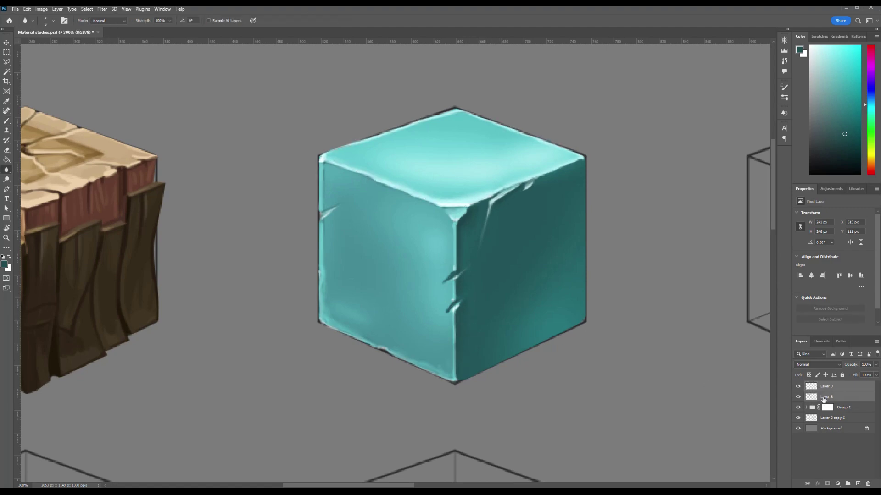
pyautogui.press('Delete')
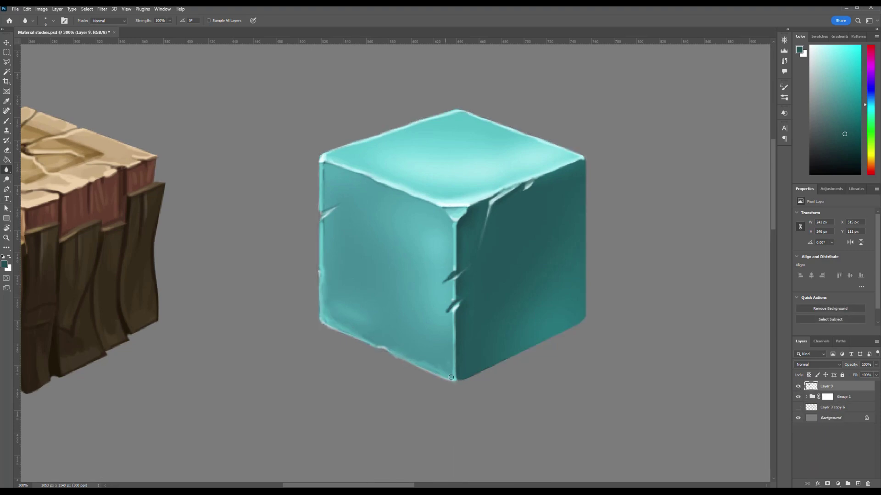
# - Trim the cube's bottom edge with the Eraser and paint a white highlight along the left face's bottom edge on a new layer
pyautogui.press('e')
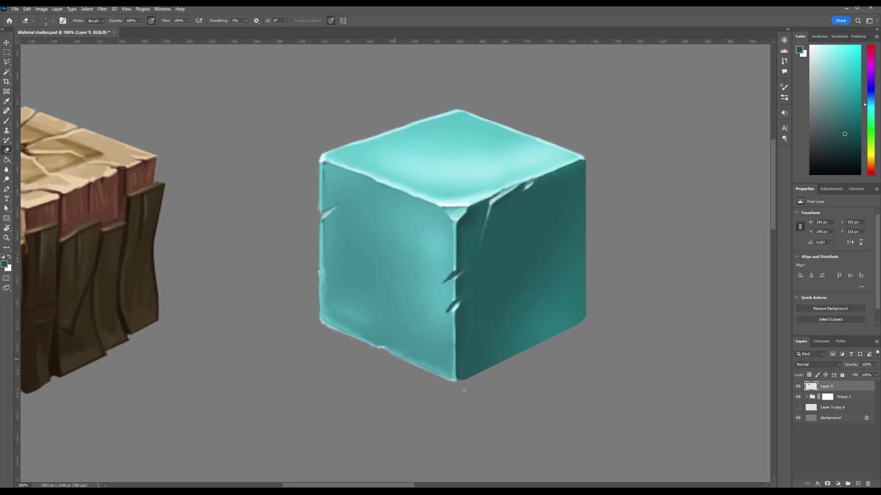
pyautogui.click(857, 484)
pyautogui.press('x')
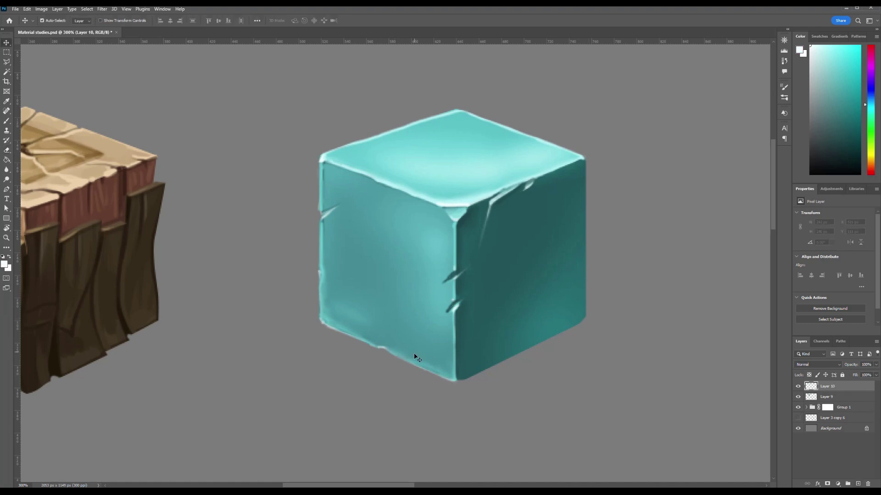
pyautogui.press('b')
pyautogui.click(392, 347)
pyautogui.keyDown('shift'); pyautogui.click(457, 380); pyautogui.keyUp('shift')
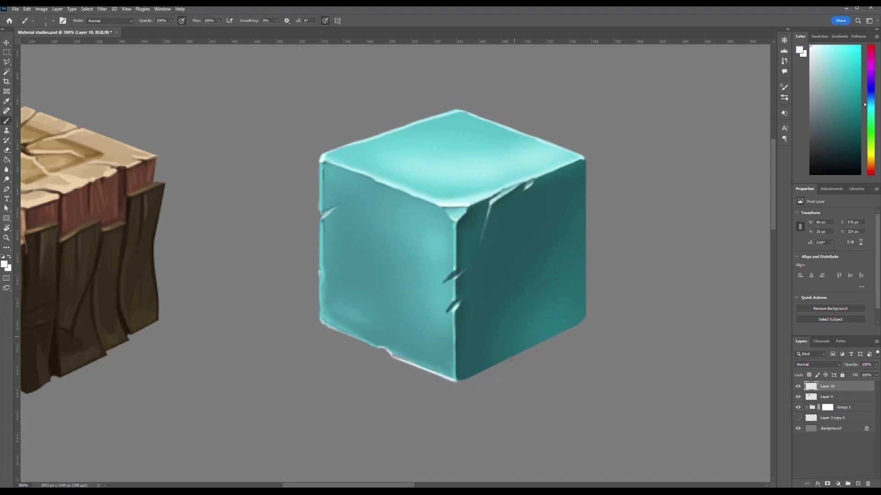
# - Paint thin white highlights along the right face's bottom edge and outer vertical edge
pyautogui.moveTo(458, 381); pyautogui.dragTo(587, 317)
pyautogui.hotkey('ctrl', 'z')
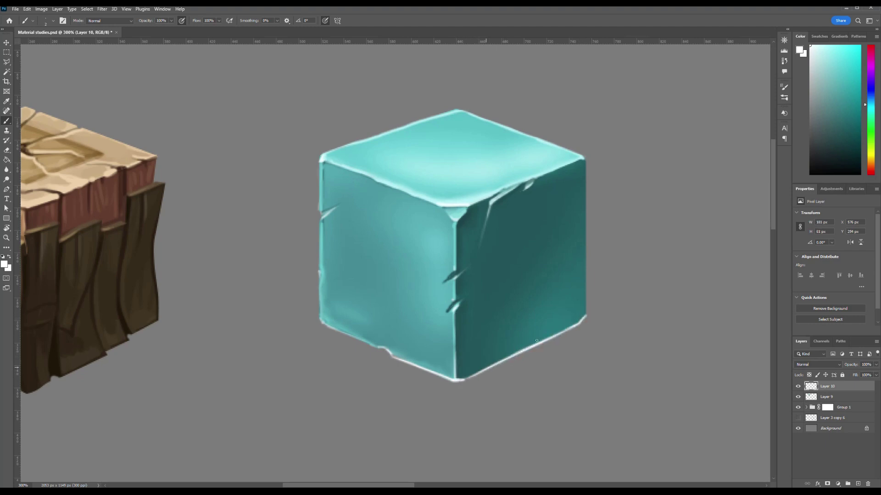
pyautogui.moveTo(583, 159); pyautogui.dragTo(584, 316)
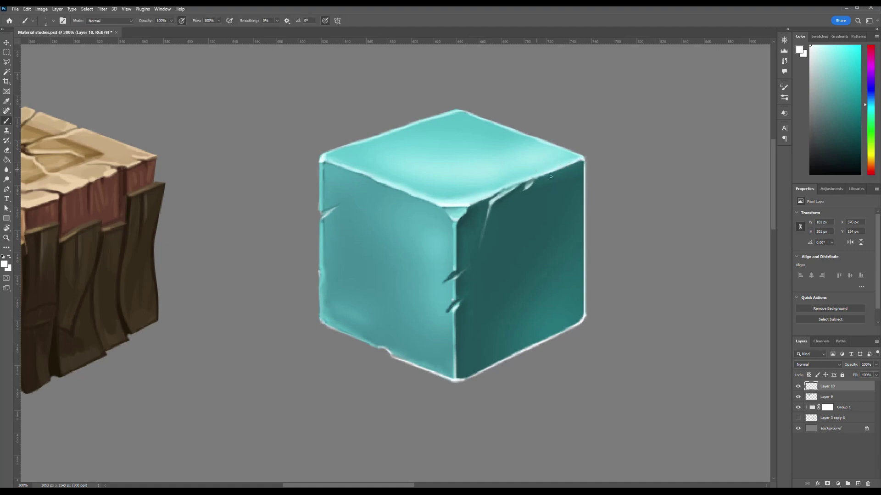
# - Add white highlights along the top face's edges and down the left face's outer edge to its bottom corner
pyautogui.moveTo(468, 206); pyautogui.dragTo(501, 189)
pyautogui.moveTo(320, 158); pyautogui.dragTo(320, 210)
pyautogui.hotkey('ctrl', 'z')
pyautogui.hotkey('ctrl', 'z')
pyautogui.moveTo(359, 144); pyautogui.dragTo(436, 116)
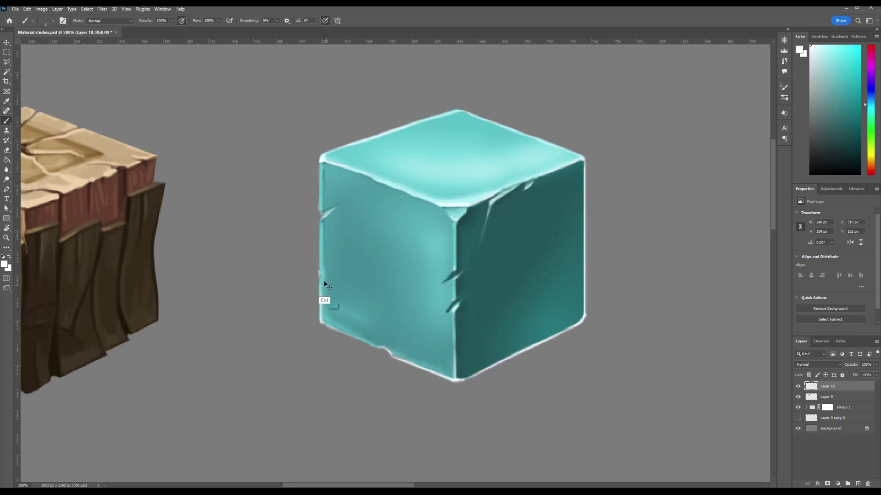
pyautogui.moveTo(320, 272)
pyautogui.mouseDown()
pyautogui.moveTo(320, 322)
pyautogui.moveTo(359, 336)
pyautogui.mouseUp()
# - Clip the white highlight layer, Layer 10, to the cube layer below it
pyautogui.press('e')
pyautogui.hotkey('ctrl', 'alt', 'g')
pyautogui.scroll(-3, 394, 261)
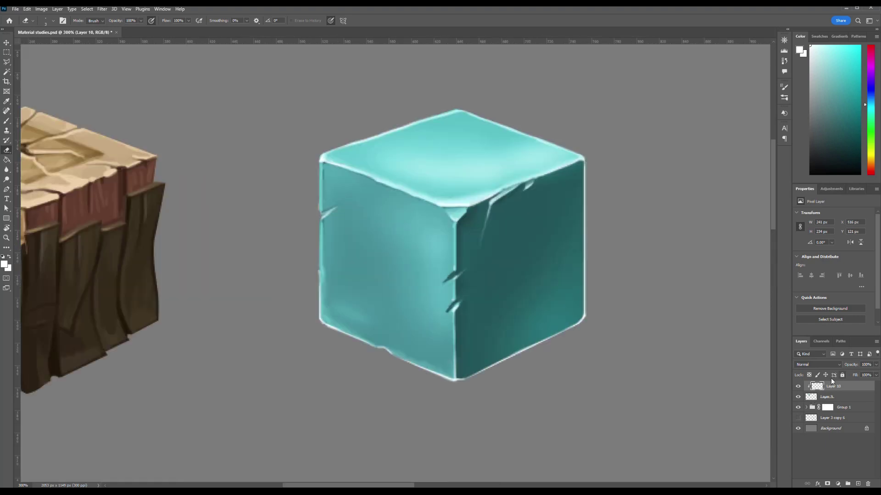
# - On Layer 9, erase a small chip into the top face's back-right edge and trim its back-left edge
pyautogui.hotkey('alt', '[')
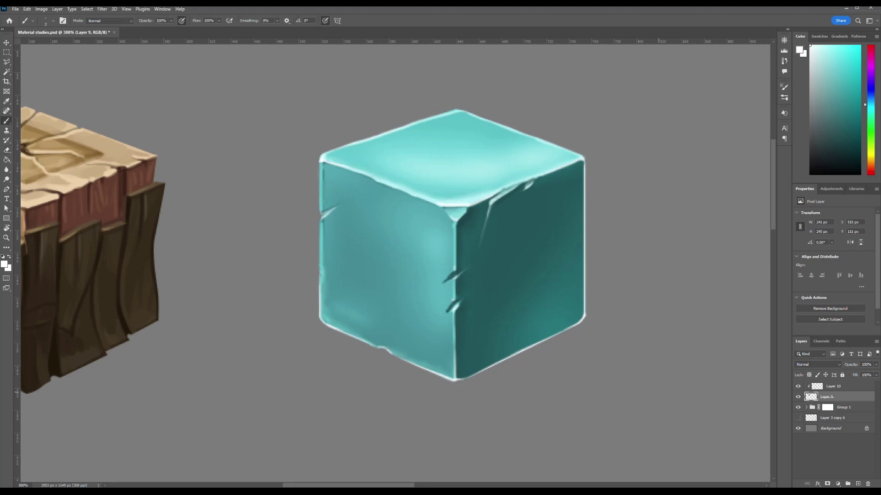
pyautogui.press('b')
pyautogui.keyDown('alt'); pyautogui.click(462, 372); pyautogui.keyUp('alt')
pyautogui.press('e')
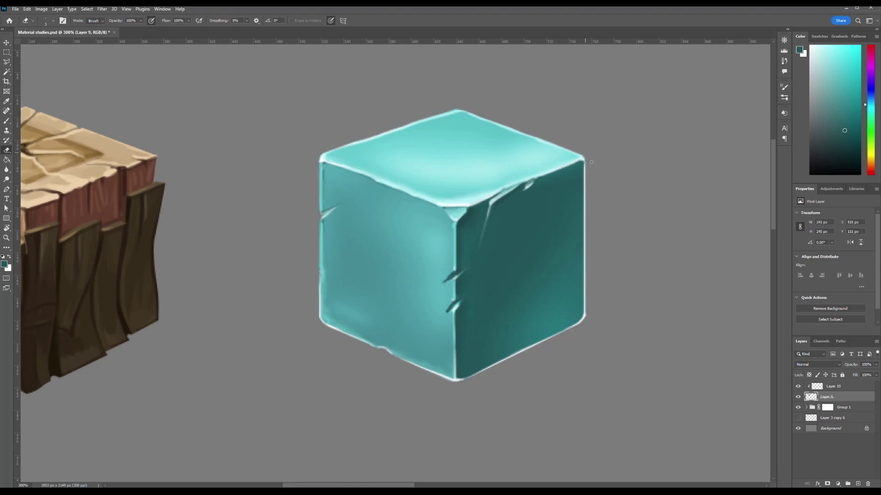
pyautogui.hotkey('ctrl', 'z')
pyautogui.moveTo(529, 134); pyautogui.dragTo(549, 139)
pyautogui.moveTo(406, 123); pyautogui.dragTo(456, 108)
# - On Layer 10, tone down the white highlights on the right face's bottom and outer edges using sampled dark teal and a larger brush
pyautogui.click(832, 386)
pyautogui.press('b')
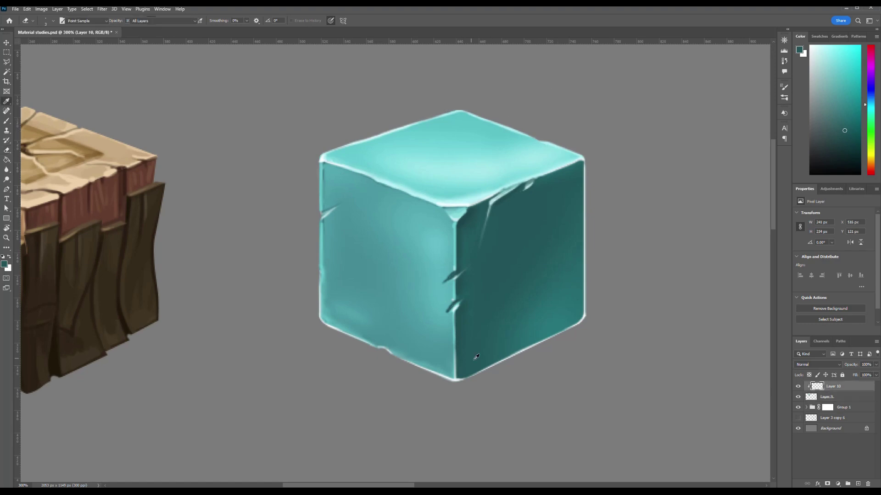
pyautogui.press(']')
pyautogui.press(']')
pyautogui.press(']')
pyautogui.press(']')
pyautogui.press(']')
pyautogui.press(']')
pyautogui.press(']')
pyautogui.press(']')
pyautogui.moveTo(467, 380); pyautogui.dragTo(582, 319)
pyautogui.hotkey('ctrl', 'z')
pyautogui.moveTo(514, 351); pyautogui.dragTo(566, 323)
pyautogui.hotkey('ctrl', 'z')
pyautogui.keyDown('alt'); pyautogui.click(491, 360); pyautogui.keyUp('alt')
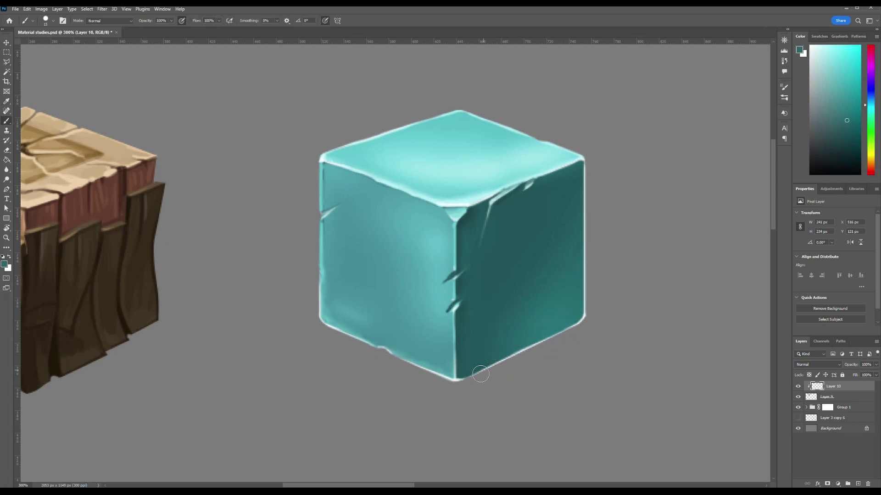
pyautogui.moveTo(489, 371); pyautogui.dragTo(579, 323)
pyautogui.moveTo(588, 199); pyautogui.dragTo(580, 326)
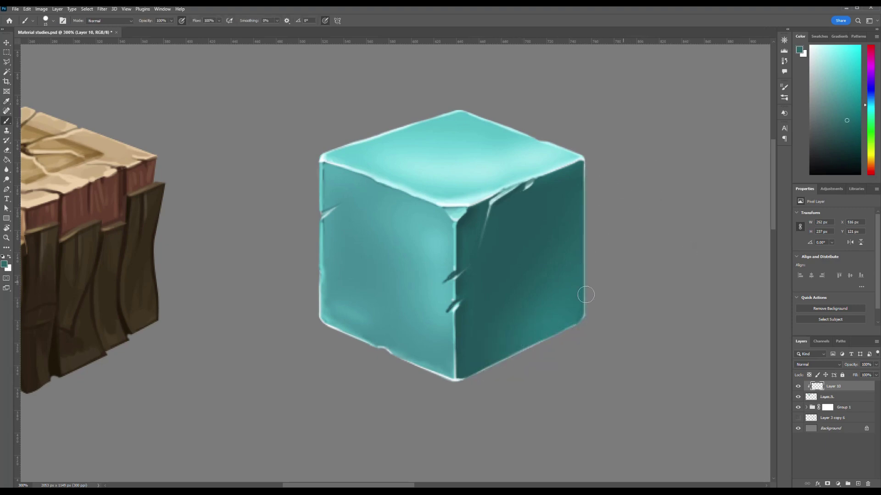
# - Sample the left face's mid teal and tone down the white highlight along its bottom edge
pyautogui.moveTo(320, 324); pyautogui.dragTo(380, 352)
pyautogui.hotkey('ctrl', 'z')
pyautogui.keyDown('alt'); pyautogui.click(385, 325); pyautogui.keyUp('alt')
pyautogui.moveTo(320, 324); pyautogui.dragTo(455, 382)
pyautogui.hotkey('ctrl', 'z')
pyautogui.moveTo(320, 327); pyautogui.dragTo(454, 387)
pyautogui.moveTo(315, 271); pyautogui.dragTo(320, 327)
pyautogui.hotkey('ctrl', 'z')
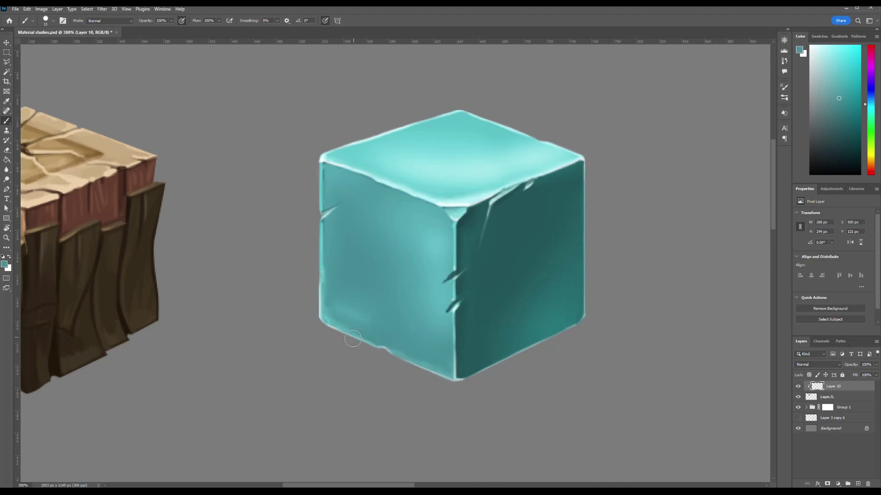
# - Brush the mid teal over the right face's outer vertical edge, lower corner and upper corner as a soft rim light
pyautogui.moveTo(481, 370)
pyautogui.mouseDown()
pyautogui.moveTo(468, 371)
pyautogui.moveTo(468, 363)
pyautogui.moveTo(498, 362)
pyautogui.moveTo(552, 336)
pyautogui.mouseUp()
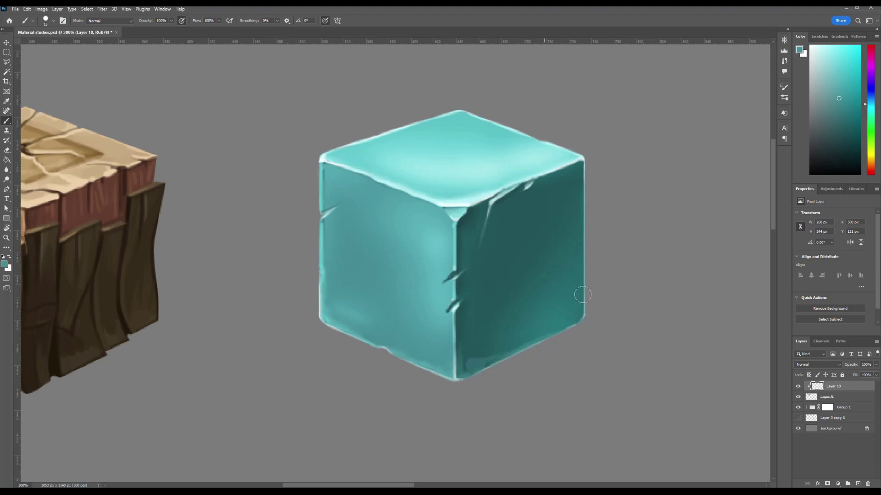
pyautogui.hotkey('ctrl', 'z')
pyautogui.moveTo(585, 248)
pyautogui.mouseDown()
pyautogui.moveTo(582, 315)
pyautogui.moveTo(562, 332)
pyautogui.mouseUp()
pyautogui.moveTo(568, 173); pyautogui.dragTo(590, 163)
pyautogui.moveTo(584, 164)
pyautogui.mouseDown()
pyautogui.moveTo(586, 218)
pyautogui.moveTo(587, 170)
pyautogui.mouseUp()
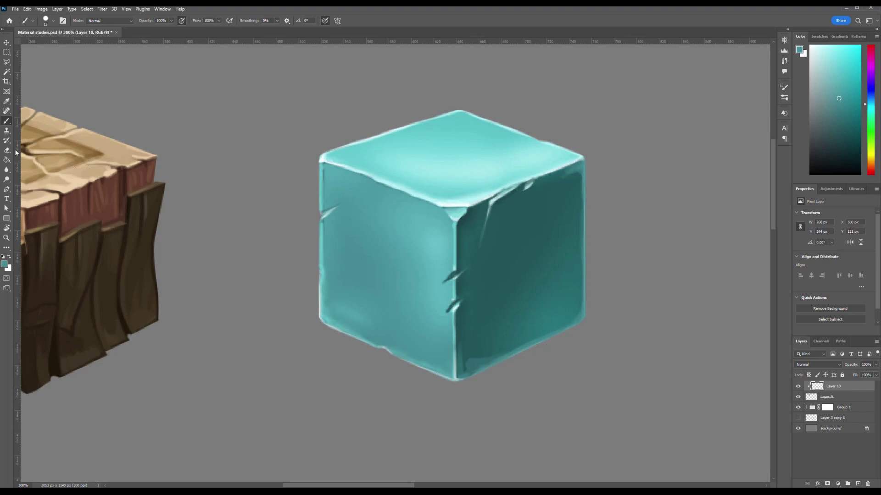
# - Soften the toned-down edge highlights on the right face and the left face's lower outer edge with Blur
pyautogui.press('r')
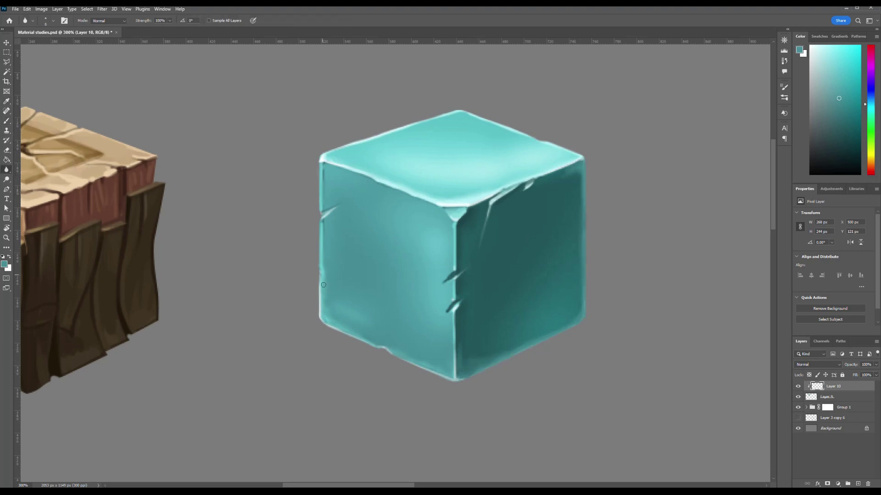
pyautogui.moveTo(323, 285); pyautogui.dragTo(333, 328)
pyautogui.hotkey('ctrl', '-')
pyautogui.hotkey('ctrl', '-')
pyautogui.hotkey('ctrl', '-')
pyautogui.hotkey('ctrl', '-')
pyautogui.hotkey('ctrl', '+')
pyautogui.hotkey('ctrl', '+')
pyautogui.hotkey('ctrl', '+')
pyautogui.hotkey('ctrl', '+')
# - Add a new clipped layer between Layer 9 and Layer 10 for painting with the brush
pyautogui.click(810, 401)
pyautogui.hotkey('ctrl', 'shift', 'alt', 'n')
pyautogui.press('b')
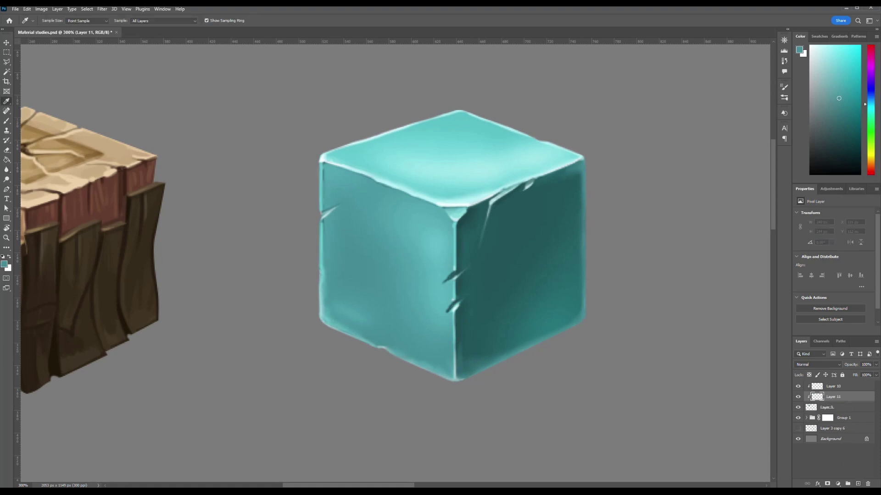
# - Undo the test stroke and outline the block's left face with a polygonal lasso selection just inside its light edges
pyautogui.moveTo(337, 271)
pyautogui.mouseDown()
pyautogui.moveTo(335, 290)
pyautogui.moveTo(347, 288)
pyautogui.mouseUp()
pyautogui.hotkey('ctrl', 'z')
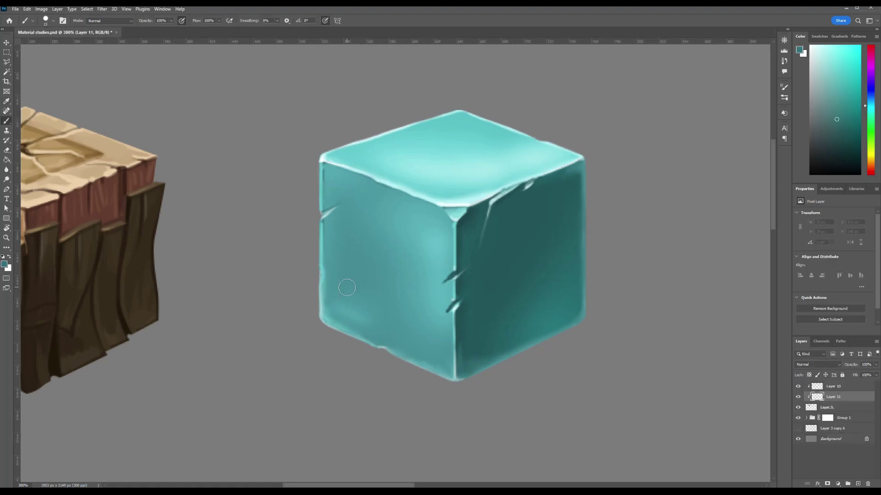
pyautogui.press('l')
pyautogui.click(323, 164)
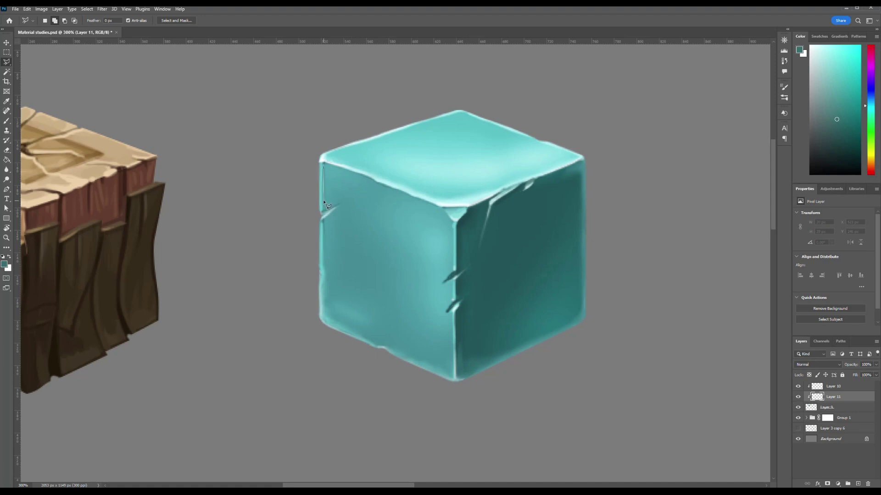
pyautogui.click(323, 213)
pyautogui.click(324, 317)
pyautogui.click(453, 377)
pyautogui.click(453, 221)
pyautogui.click(444, 208)
pyautogui.click(323, 164)
# - Shade the selected left face's outer and lower edges with dark teal using a large soft brush
pyautogui.press('b')
pyautogui.click(46, 20)
pyautogui.doubleClick(105, 130)
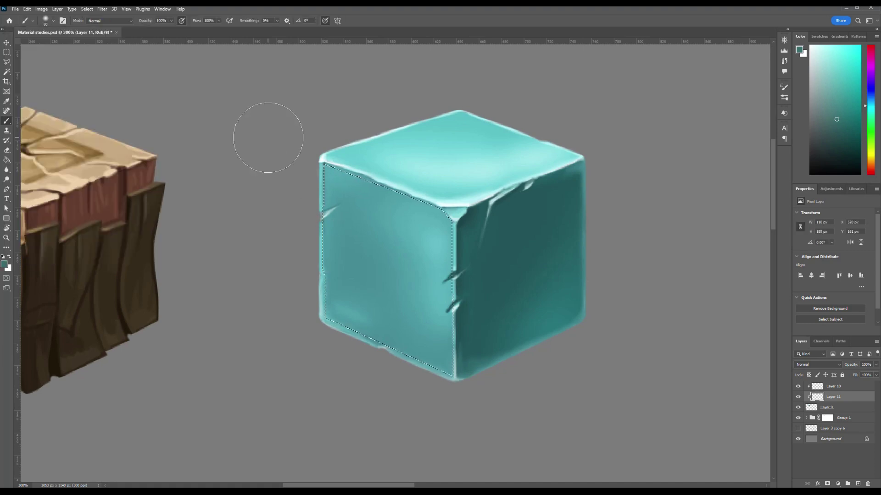
pyautogui.moveTo(304, 152); pyautogui.dragTo(300, 211)
pyautogui.moveTo(291, 370); pyautogui.dragTo(504, 440)
pyautogui.keyDown('alt'); pyautogui.click(513, 257); pyautogui.keyUp('alt')
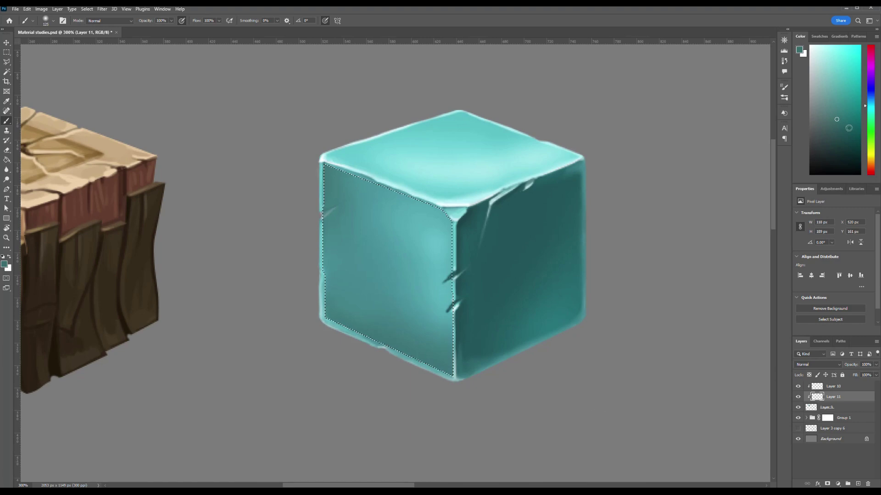
pyautogui.moveTo(349, 394); pyautogui.dragTo(528, 427)
# - Brush a darker teal in soft diagonal bands over the left face, deselect it, and lower Layer 11's opacity to 72%
pyautogui.click(850, 136)
pyautogui.moveTo(383, 337); pyautogui.dragTo(591, 430)
pyautogui.hotkey('ctrl', 'z')
pyautogui.moveTo(317, 229); pyautogui.dragTo(529, 358)
pyautogui.hotkey('ctrl', 'z')
pyautogui.moveTo(285, 244); pyautogui.dragTo(437, 358)
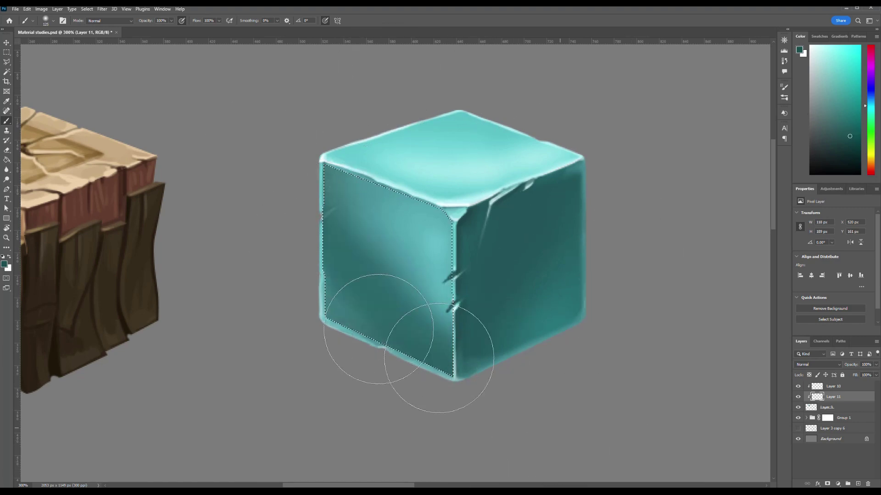
pyautogui.moveTo(408, 190); pyautogui.dragTo(500, 316)
pyautogui.moveTo(358, 193); pyautogui.dragTo(532, 380)
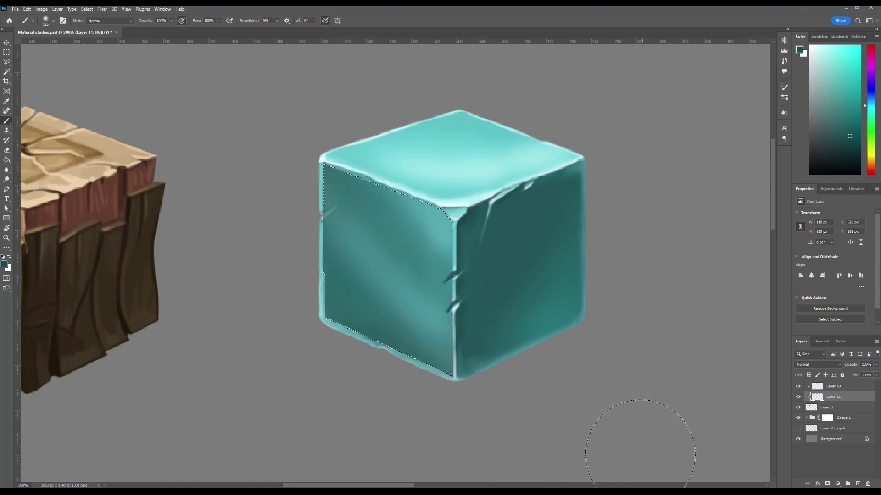
pyautogui.hotkey('ctrl', 'd')
pyautogui.click(876, 365)
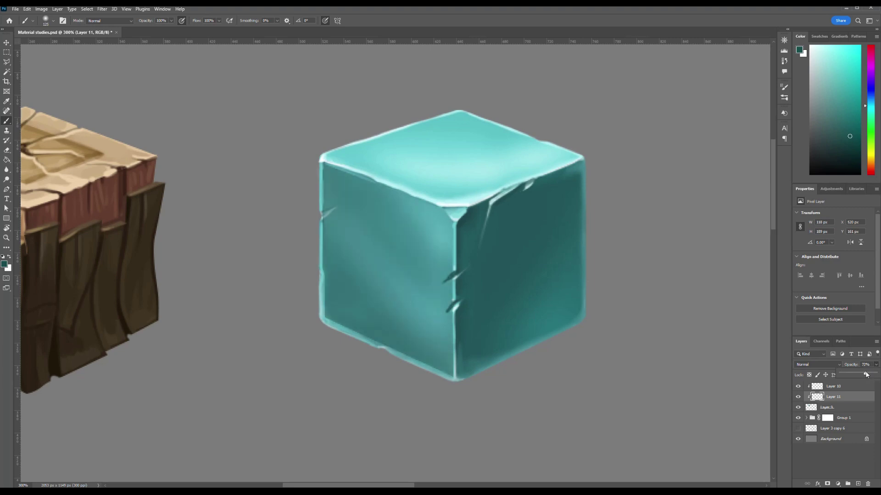
# - Outline the block's right face with a polygonal lasso selection inside its edge highlights
pyautogui.click(6, 62)
pyautogui.click(456, 223)
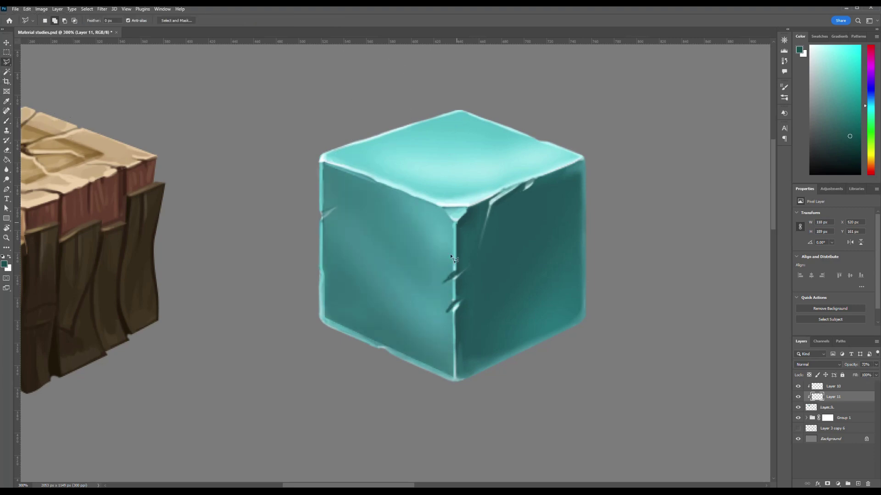
pyautogui.click(458, 379)
pyautogui.click(580, 316)
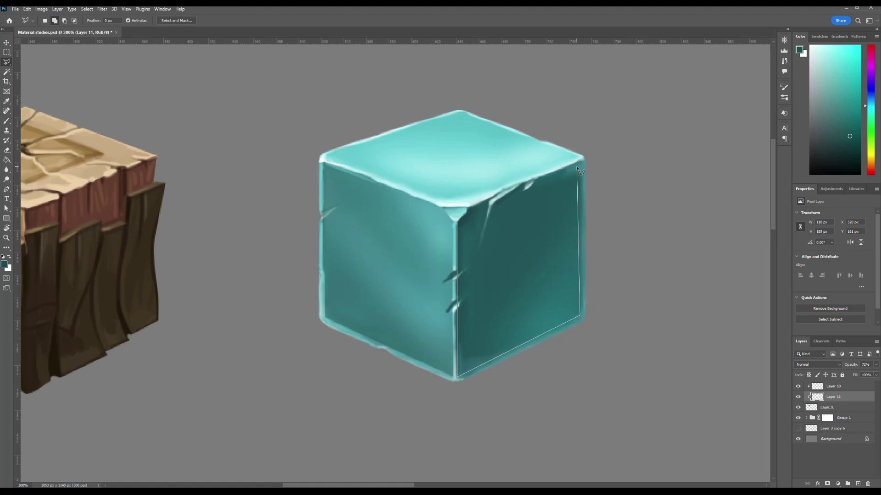
pyautogui.click(578, 170)
pyautogui.click(458, 223)
# - Brush dark teal down the right face's inner side from the front top corner and deselect the face
pyautogui.press('b')
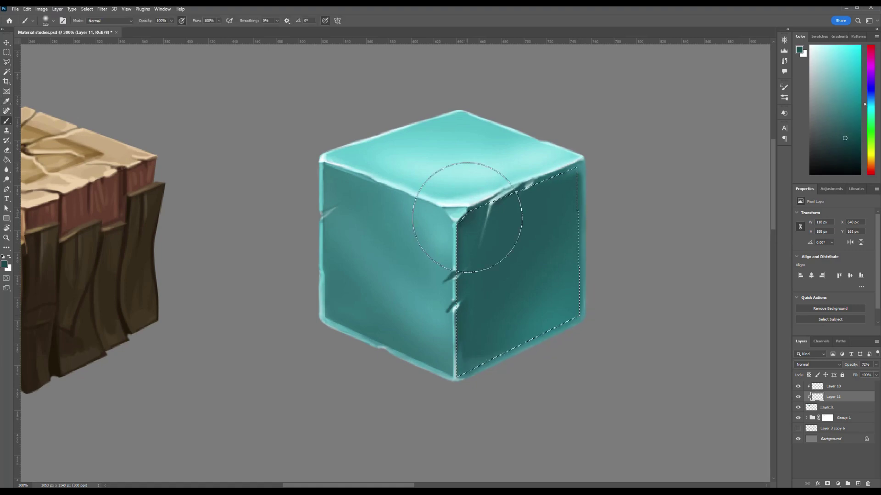
pyautogui.moveTo(464, 173); pyautogui.dragTo(456, 275)
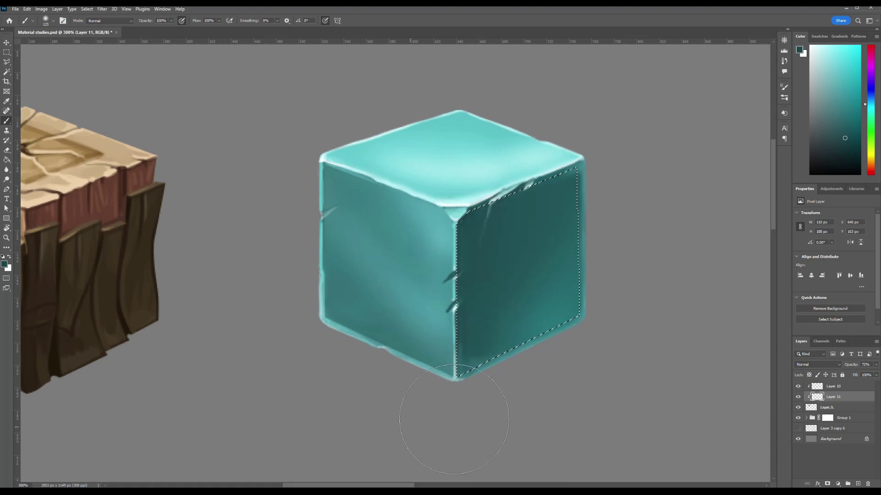
pyautogui.hotkey('ctrl', 'd')
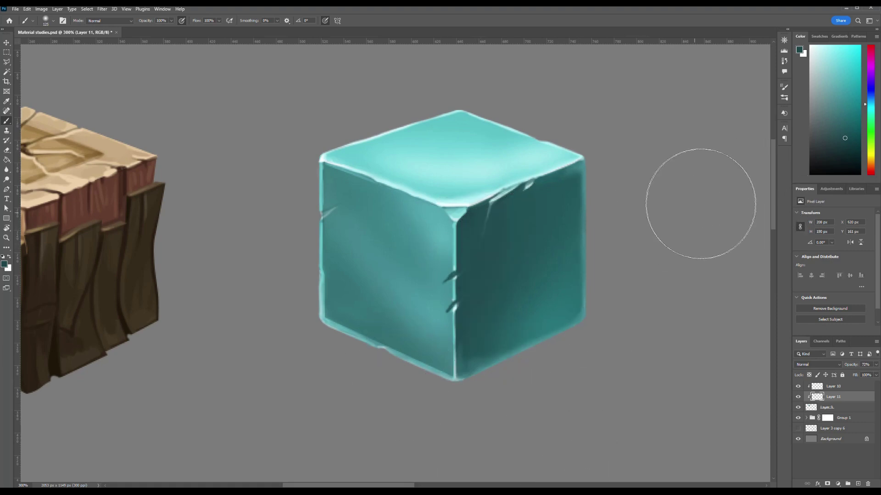
# - On Layer 10, soften the right face's upper outer corner with an enlarged Blur tool
pyautogui.click(826, 386)
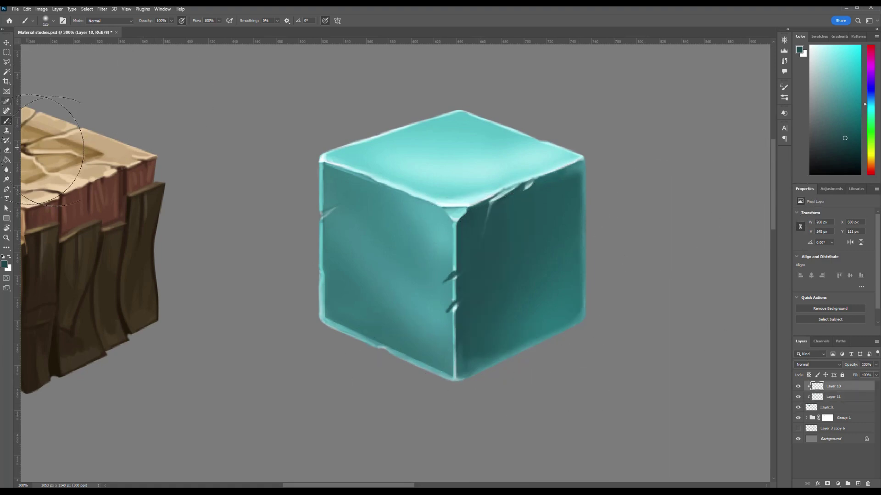
pyautogui.click(7, 170)
pyautogui.press(']')
pyautogui.press(']')
pyautogui.press(']')
pyautogui.press(']')
pyautogui.press(']')
pyautogui.press(']')
pyautogui.moveTo(582, 171)
pyautogui.mouseDown()
pyautogui.moveTo(554, 178)
pyautogui.moveTo(560, 188)
pyautogui.moveTo(626, 160)
pyautogui.moveTo(573, 178)
pyautogui.mouseUp()
pyautogui.press('[')
pyautogui.press('[')
pyautogui.press('[')
pyautogui.press('[')
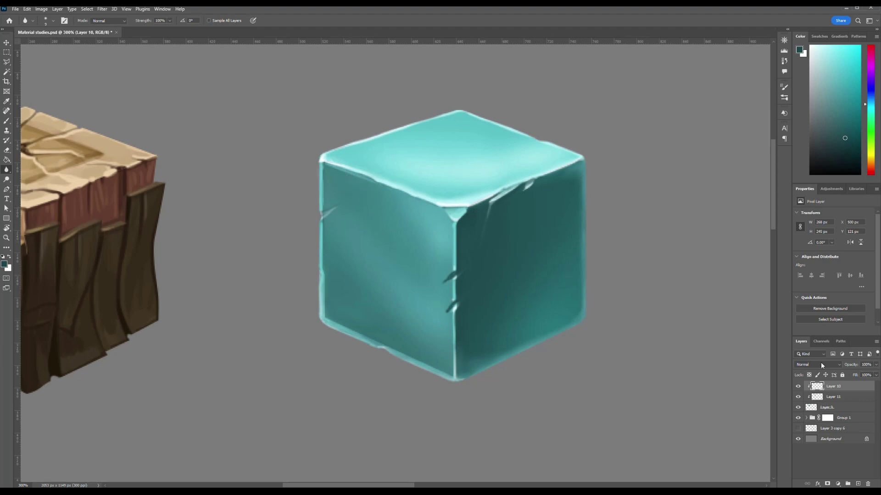
# - Blur Layer 11's shading along the left face's edges and erase it at the lower chip on the outer edge
pyautogui.click(816, 397)
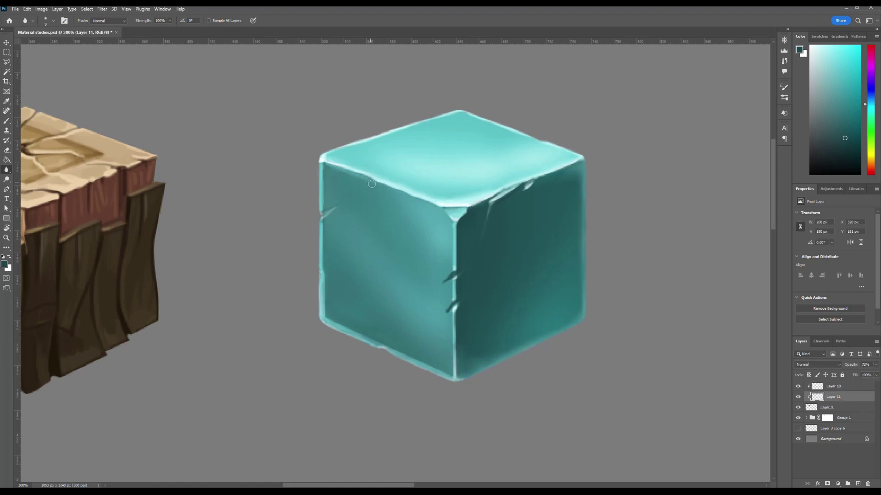
pyautogui.moveTo(318, 175)
pyautogui.mouseDown()
pyautogui.moveTo(315, 210)
pyautogui.moveTo(342, 297)
pyautogui.moveTo(345, 287)
pyautogui.moveTo(335, 321)
pyautogui.moveTo(379, 339)
pyautogui.mouseUp()
pyautogui.press('e')
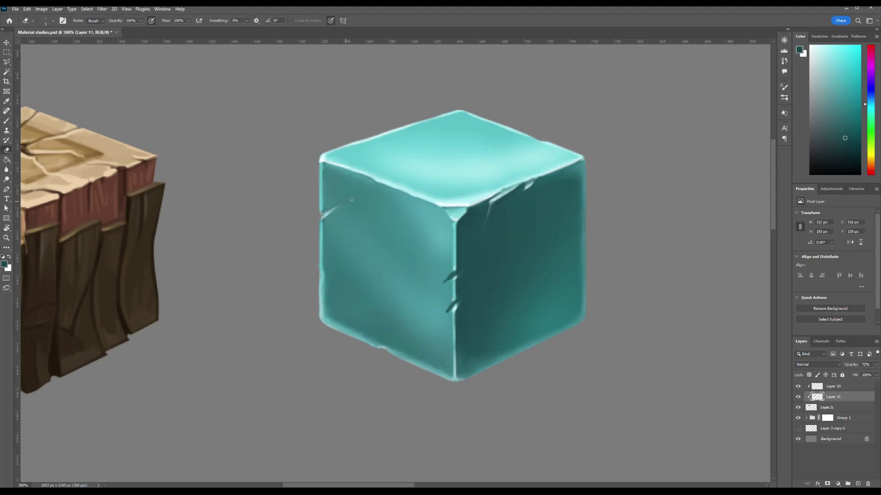
pyautogui.moveTo(322, 272); pyautogui.dragTo(324, 277)
# - Choose the Hard Round Pressure Size brush, shrink it, and paint a dark shadow by the lower chip on the left face's outer edge
pyautogui.press('b')
pyautogui.click(53, 21)
pyautogui.click(57, 181)
pyautogui.hotkey('ctrl', 'z')
pyautogui.moveTo(388, 270); pyautogui.dragTo(324, 298)
pyautogui.press('[')
pyautogui.press('[')
pyautogui.press('[')
pyautogui.press('[')
pyautogui.press('[')
pyautogui.press('[')
pyautogui.press('[')
pyautogui.press('[')
pyautogui.press('[')
pyautogui.press('[')
pyautogui.press('[')
pyautogui.press('[')
pyautogui.press('[')
pyautogui.press('[')
pyautogui.press('[')
pyautogui.press('[')
pyautogui.press('[')
pyautogui.press('[')
pyautogui.press('[')
pyautogui.press('[')
pyautogui.hotkey('ctrl', 'z')
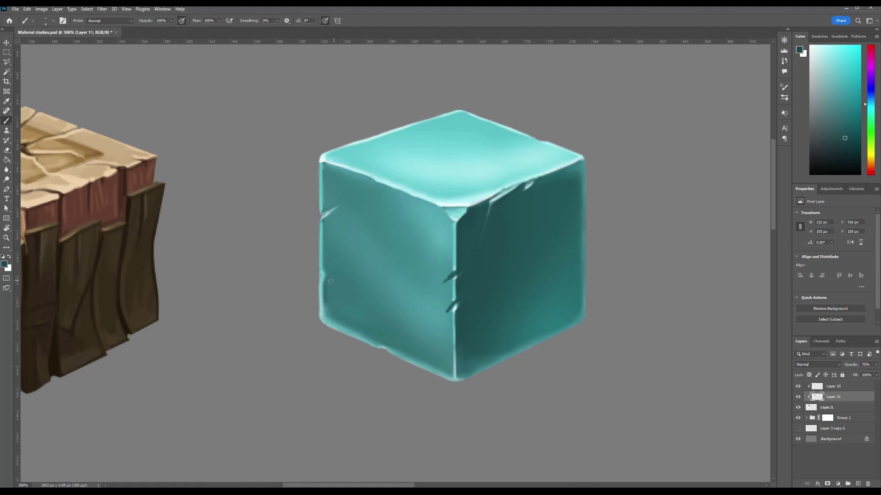
# - Paint a dark shadow below the upper chip on the left face's outer edge and soften the edge shadows with Blur
pyautogui.moveTo(323, 221)
pyautogui.mouseDown()
pyautogui.moveTo(339, 210)
pyautogui.moveTo(326, 211)
pyautogui.mouseUp()
pyautogui.hotkey('ctrl', 'z')
pyautogui.moveTo(326, 219); pyautogui.dragTo(325, 247)
pyautogui.click(7, 170)
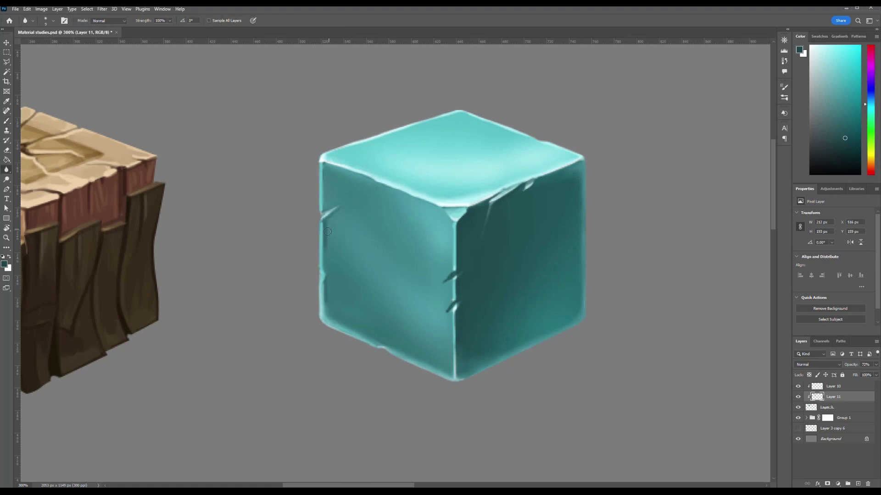
pyautogui.moveTo(333, 221); pyautogui.dragTo(338, 302)
# - On Layer 10, brush near-white highlights on the block's lower corners and bottom-edge chip, undoing the last stroke
pyautogui.click(817, 386)
pyautogui.click(819, 45)
pyautogui.press('b')
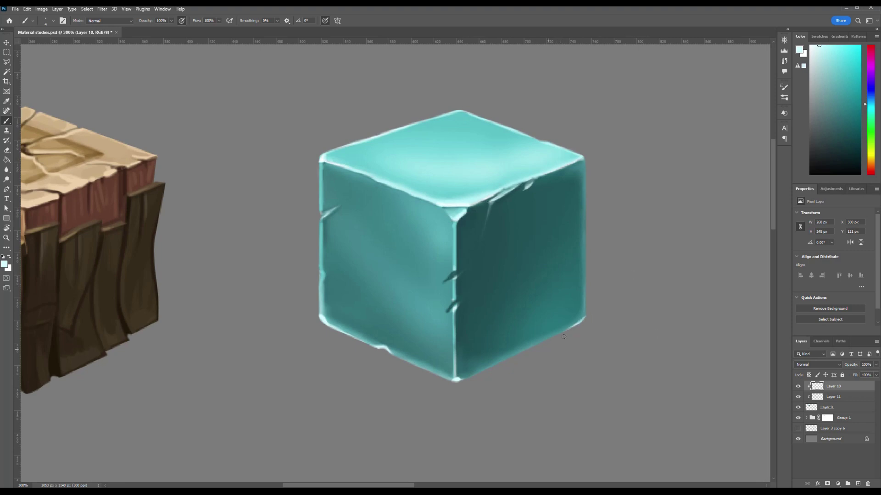
pyautogui.hotkey('ctrl', 'z')
# - Sample the top face's light teal and trace the right face's bottom and outer edges and the left face's outer edge
pyautogui.keyDown('alt'); pyautogui.click(568, 158); pyautogui.keyUp('alt')
pyautogui.moveTo(504, 363); pyautogui.dragTo(580, 320)
pyautogui.moveTo(588, 252); pyautogui.dragTo(582, 337)
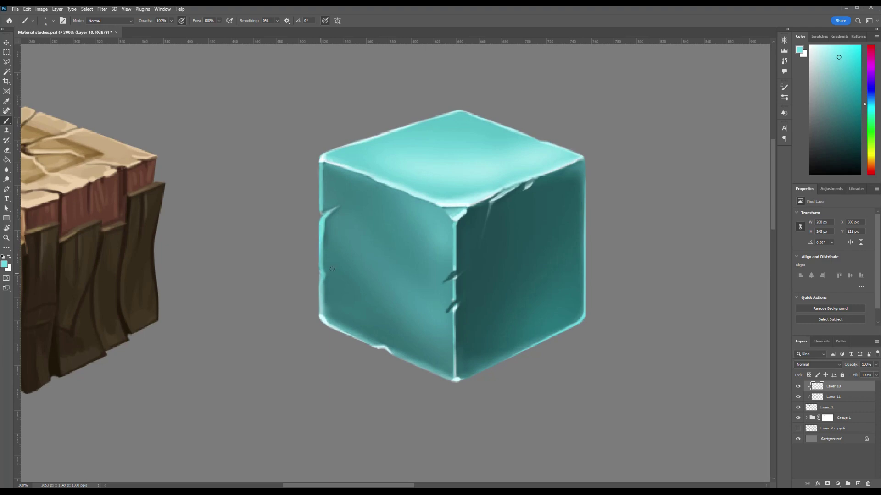
pyautogui.hotkey('ctrl', 'z')
pyautogui.moveTo(323, 221); pyautogui.dragTo(322, 271)
pyautogui.moveTo(322, 175); pyautogui.dragTo(321, 179)
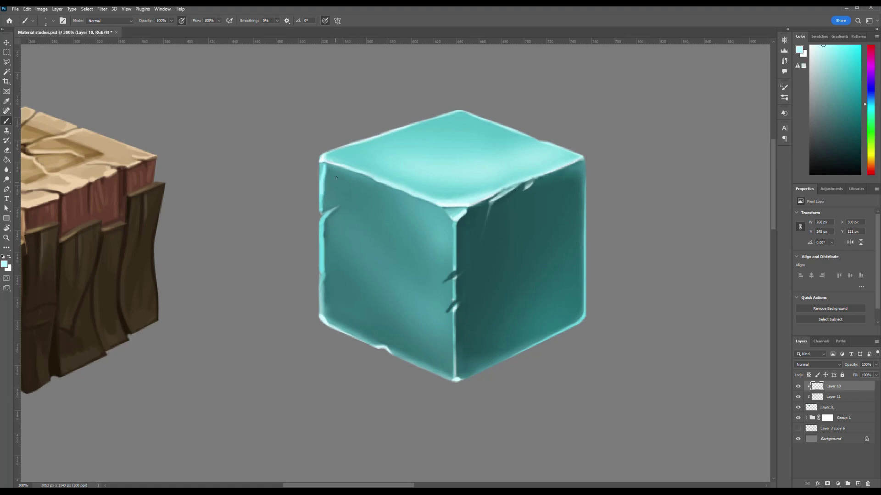
# - Rework the left face's outer-edge highlight with thin near-white strokes around the chips and down to the lower corner
pyautogui.moveTo(325, 166); pyautogui.dragTo(322, 211)
pyautogui.hotkey('ctrl', 'z')
pyautogui.hotkey('ctrl', 'z')
pyautogui.moveTo(325, 166)
pyautogui.mouseDown()
pyautogui.moveTo(316, 206)
pyautogui.moveTo(331, 165)
pyautogui.moveTo(332, 200)
pyautogui.moveTo(317, 216)
pyautogui.moveTo(356, 183)
pyautogui.moveTo(354, 234)
pyautogui.moveTo(358, 229)
pyautogui.moveTo(334, 234)
pyautogui.moveTo(322, 275)
pyautogui.mouseUp()
pyautogui.hotkey('ctrl', 'z')
pyautogui.moveTo(321, 222); pyautogui.dragTo(322, 270)
pyautogui.hotkey('ctrl', 'z')
pyautogui.hotkey('ctrl', 'z')
pyautogui.hotkey('ctrl', 'z')
pyautogui.keyDown('shift'); pyautogui.click(323, 326); pyautogui.keyUp('shift')
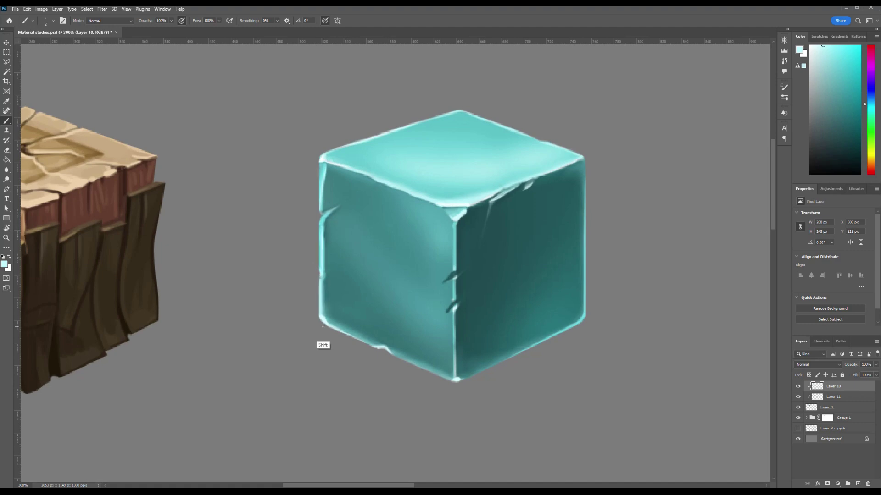
# - Sample the left face's teals and cut small notches into its outer-edge highlight below the upper chip and near the upper corner
pyautogui.press('i')
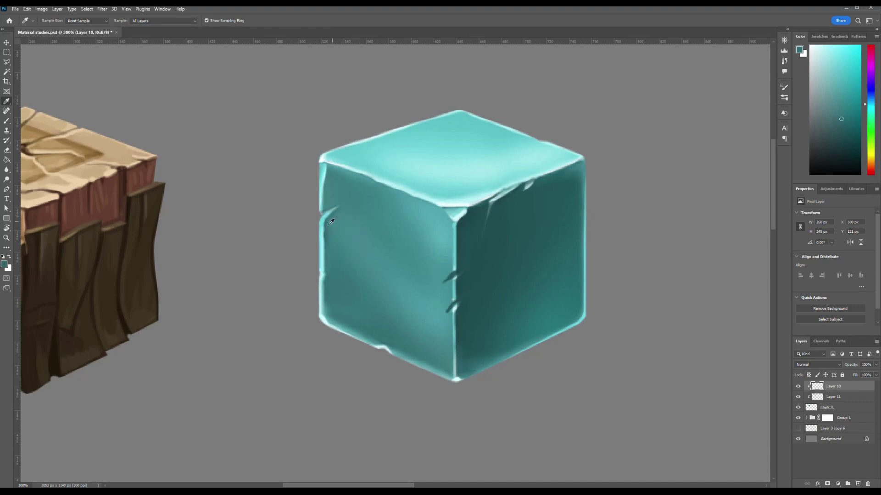
pyautogui.press('b')
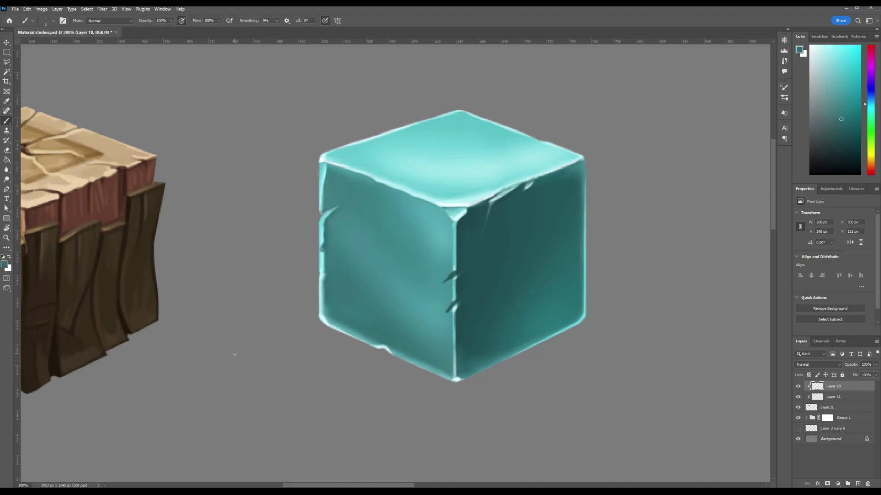
pyautogui.hotkey('ctrl', '1')
pyautogui.hotkey('ctrl', '+')
pyautogui.hotkey('ctrl', '+')
pyautogui.keyDown('alt'); pyautogui.click(330, 177); pyautogui.keyUp('alt')
pyautogui.moveTo(325, 165); pyautogui.dragTo(321, 175)
# - Choose a spatter brush from the Special Effects Brushes set and undo its test stamps on the block
pyautogui.click(34, 21)
pyautogui.click(63, 21)
pyautogui.click(53, 22)
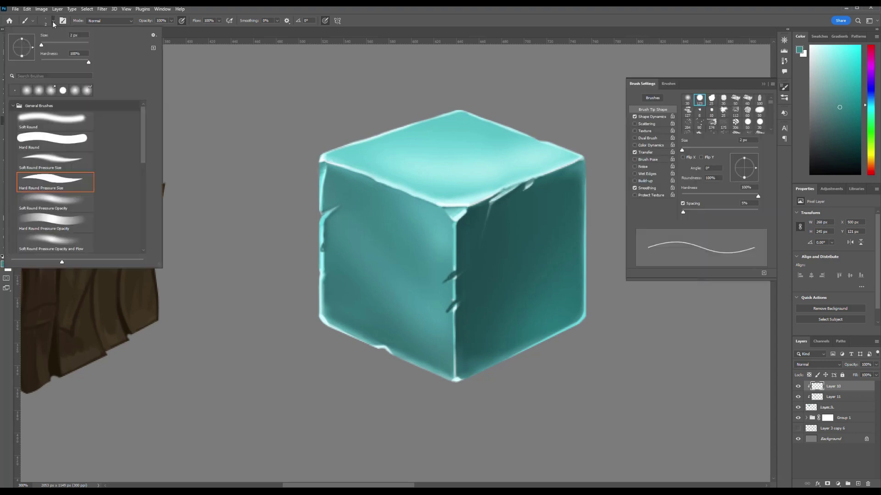
pyautogui.moveTo(140, 146)
pyautogui.mouseDown()
pyautogui.moveTo(139, 199)
pyautogui.moveTo(73, 220)
pyautogui.mouseUp()
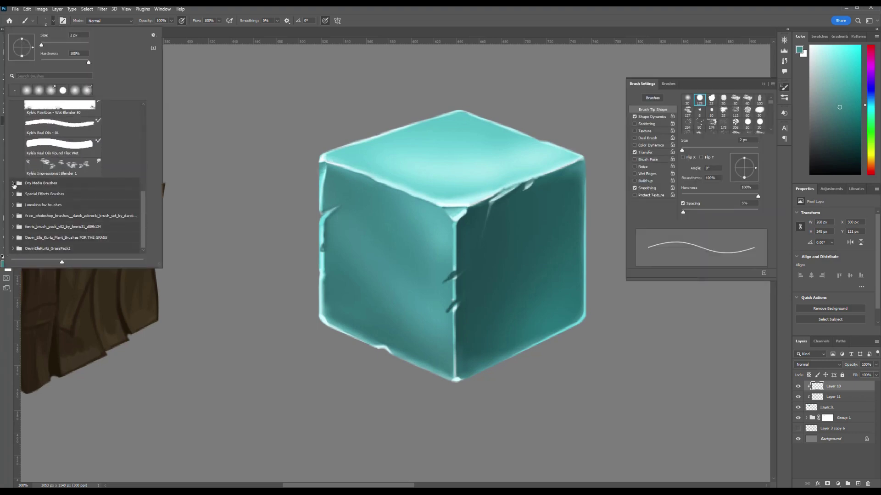
pyautogui.click(13, 194)
pyautogui.click(52, 209)
pyautogui.click(541, 275)
pyautogui.hotkey('ctrl', 'z')
pyautogui.click(453, 254)
pyautogui.hotkey('ctrl', 'z')
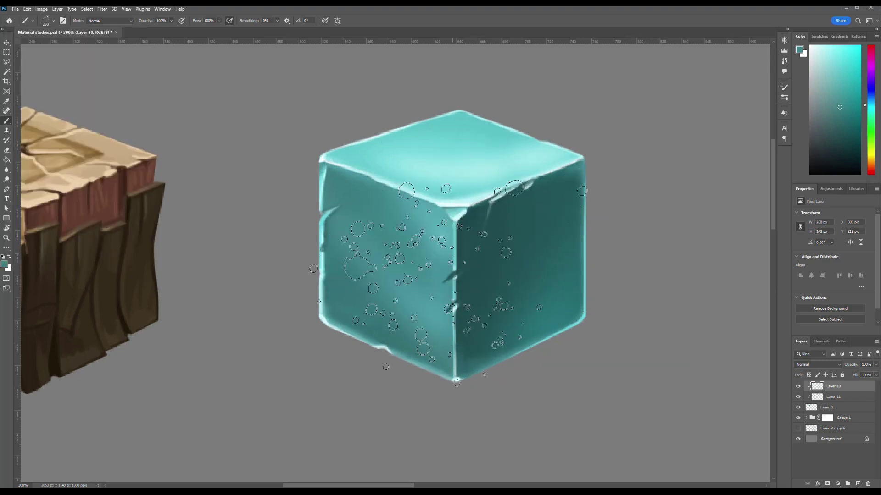
# - Add a new clipped layer above Layer 10 and outline the whole left face with a polygonal lasso selection
pyautogui.hotkey('ctrl', 'shift', 'alt', 'n')
pyautogui.press('l')
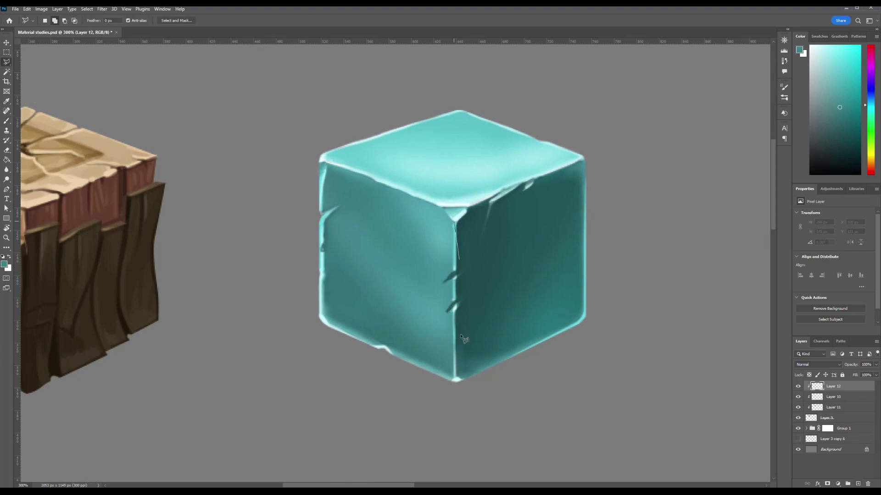
pyautogui.click(454, 221)
pyautogui.click(452, 385)
pyautogui.click(307, 319)
pyautogui.click(310, 160)
pyautogui.click(322, 162)
pyautogui.click(454, 221)
# - Sample a light teal and spatter speckles across the selected left face, denser toward its lower front corner
pyautogui.press('b')
pyautogui.keyDown('alt'); pyautogui.click(408, 196); pyautogui.keyUp('alt')
pyautogui.click(328, 187)
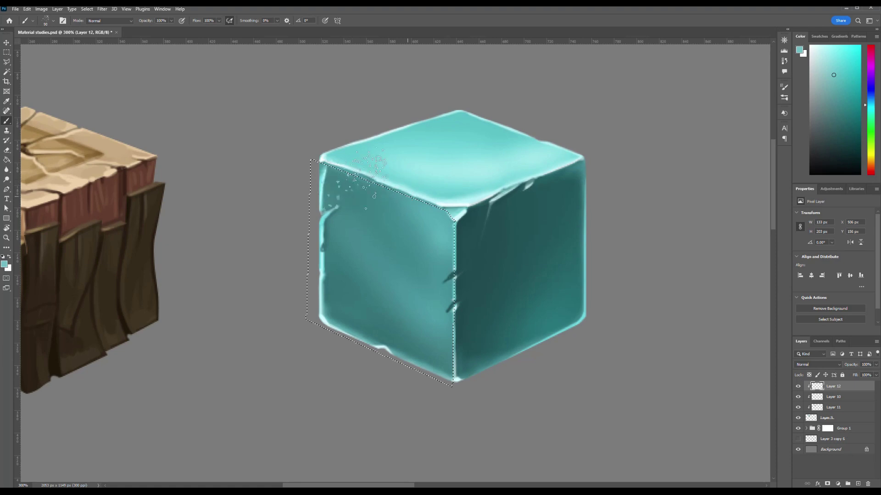
pyautogui.moveTo(374, 166)
pyautogui.mouseDown()
pyautogui.moveTo(514, 189)
pyautogui.moveTo(488, 274)
pyautogui.moveTo(479, 367)
pyautogui.moveTo(452, 403)
pyautogui.mouseUp()
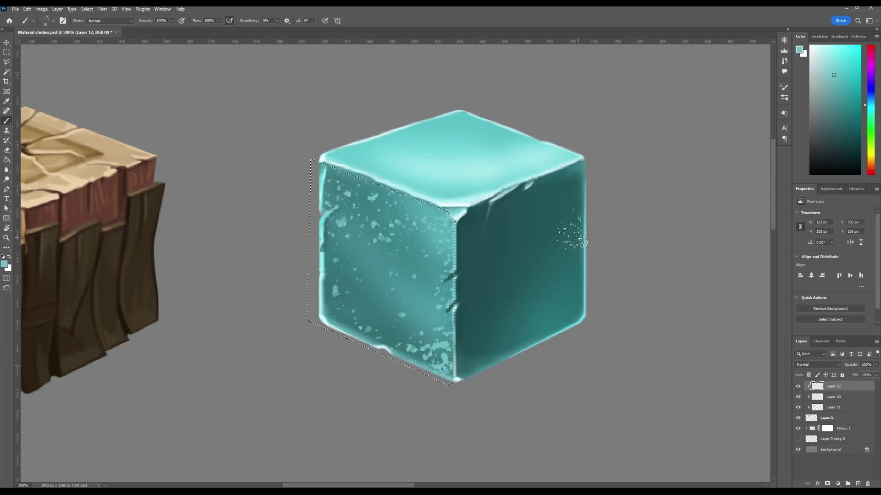
# - Shrink the spatter brush and add finer, paler teal speckles along the left face's front and lower edges
pyautogui.press('[')
pyautogui.press('[')
pyautogui.press('[')
pyautogui.press('[')
pyautogui.moveTo(435, 225); pyautogui.dragTo(452, 257)
pyautogui.keyDown('alt'); pyautogui.click(450, 172); pyautogui.keyUp('alt')
pyautogui.moveTo(452, 221)
pyautogui.mouseDown()
pyautogui.moveTo(442, 389)
pyautogui.moveTo(505, 229)
pyautogui.moveTo(350, 360)
pyautogui.moveTo(321, 367)
pyautogui.mouseUp()
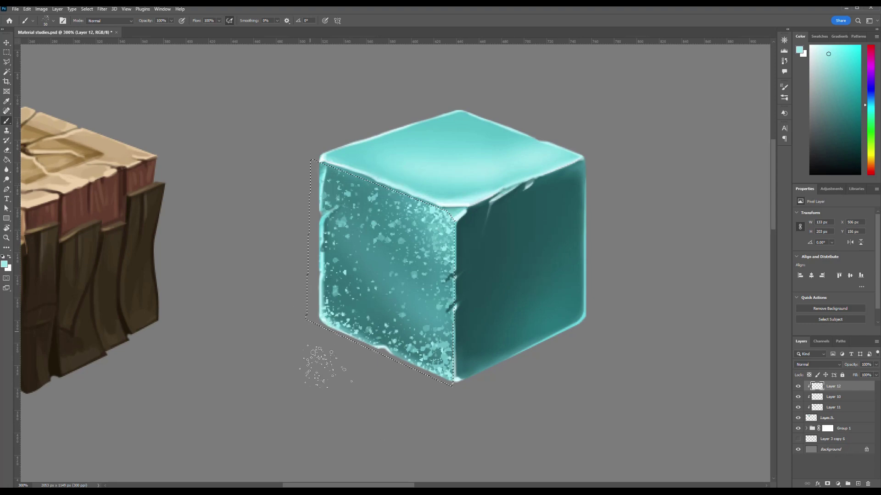
# - Deselect the left face and set the speckle layer's blend mode to Soft Light
pyautogui.hotkey('ctrl', 'd')
pyautogui.click(816, 364)
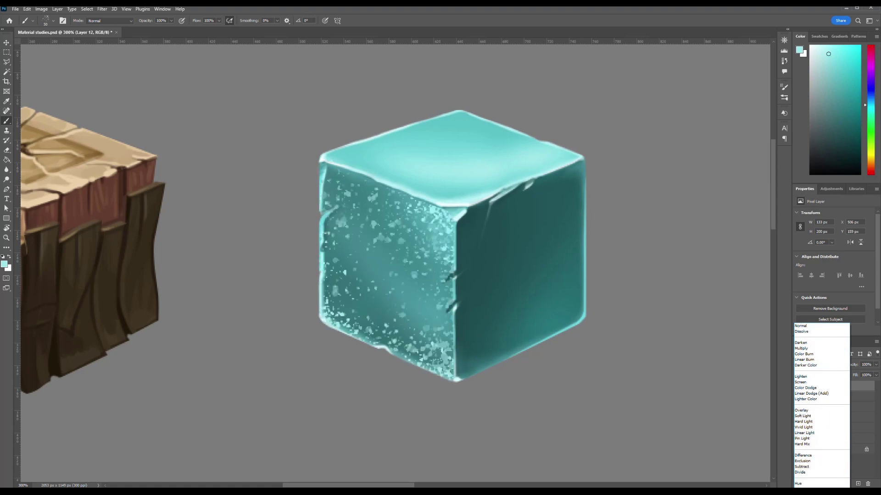
pyautogui.click(802, 416)
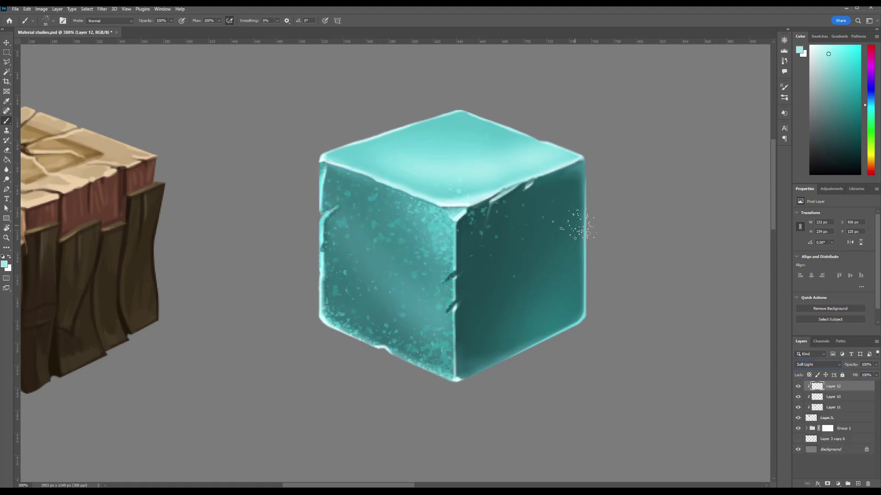
# - Spatter large pale teal speckles over the right face and finer ones around its upper outer corner
pyautogui.press(']')
pyautogui.press(']')
pyautogui.press(']')
pyautogui.press(']')
pyautogui.press(']')
pyautogui.press(']')
pyautogui.press(']')
pyautogui.click(485, 340)
pyautogui.press('[')
pyautogui.press('[')
pyautogui.press('[')
pyautogui.press('[')
pyautogui.press('[')
pyautogui.press('[')
pyautogui.press('[')
pyautogui.press('[')
pyautogui.moveTo(580, 179); pyautogui.dragTo(564, 165)
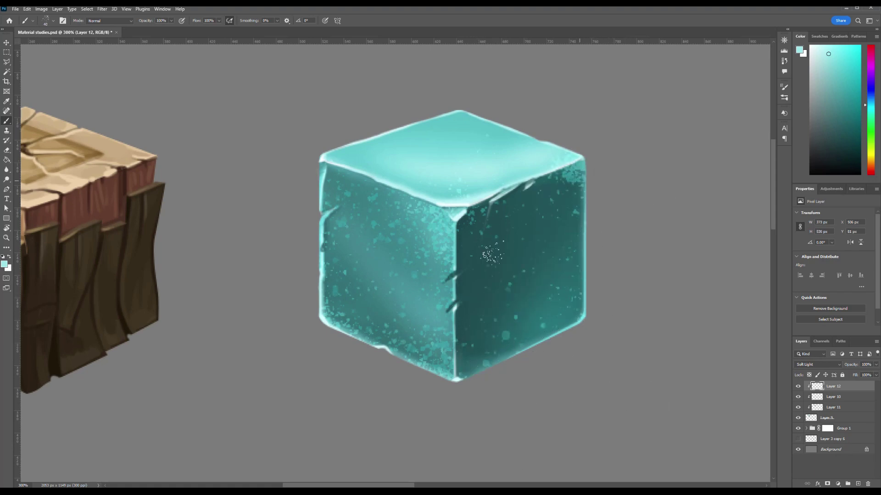
# - Spatter fine teal speckles over the right face's lower outer corner and along its front edge
pyautogui.moveTo(572, 304)
pyautogui.mouseDown()
pyautogui.moveTo(560, 350)
pyautogui.moveTo(523, 344)
pyautogui.moveTo(583, 312)
pyautogui.mouseUp()
pyautogui.hotkey('ctrl', 'z')
pyautogui.moveTo(486, 220); pyautogui.dragTo(470, 257)
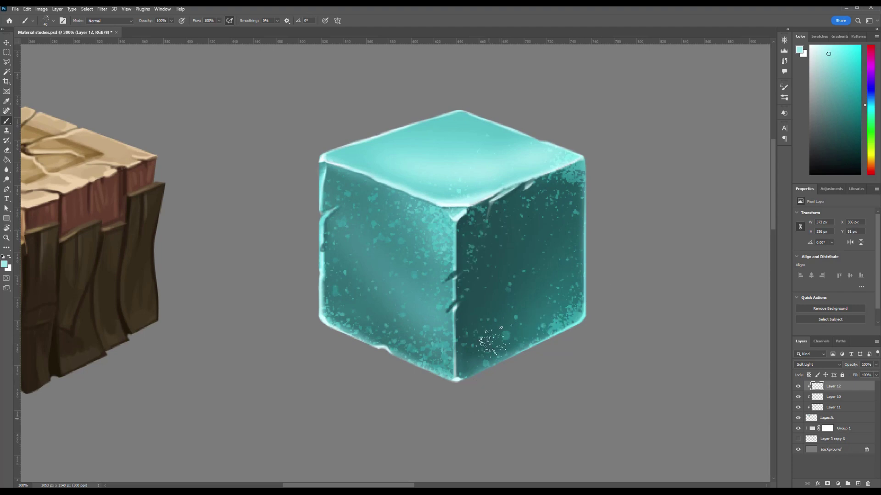
# - Enlarge the spatter brush and scatter speckles over the top face's back corner and rear edges
pyautogui.press(']')
pyautogui.press(']')
pyautogui.press(']')
pyautogui.press(']')
pyautogui.moveTo(590, 94); pyautogui.dragTo(568, 110)
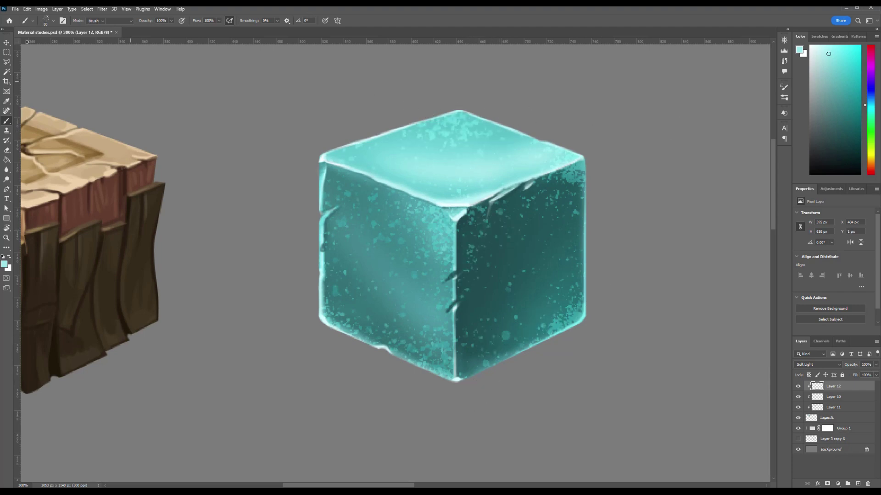
# - Turn off the eraser's size pressure and partially erase the speckles across the top and side faces to soften them
pyautogui.press('e')
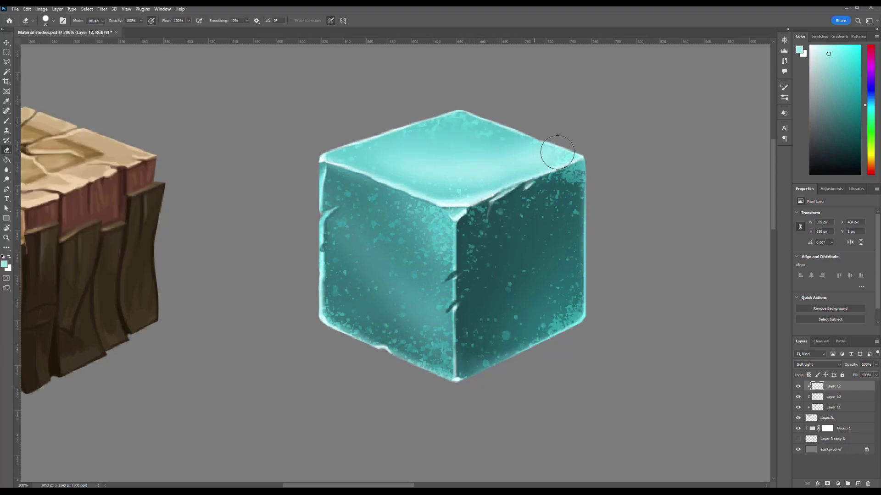
pyautogui.moveTo(579, 171); pyautogui.dragTo(586, 200)
pyautogui.click(330, 21)
pyautogui.moveTo(479, 211); pyautogui.dragTo(479, 239)
pyautogui.moveTo(377, 214)
pyautogui.mouseDown()
pyautogui.moveTo(351, 279)
pyautogui.moveTo(415, 275)
pyautogui.moveTo(448, 358)
pyautogui.moveTo(543, 333)
pyautogui.moveTo(487, 324)
pyautogui.moveTo(535, 285)
pyautogui.moveTo(498, 313)
pyautogui.mouseUp()
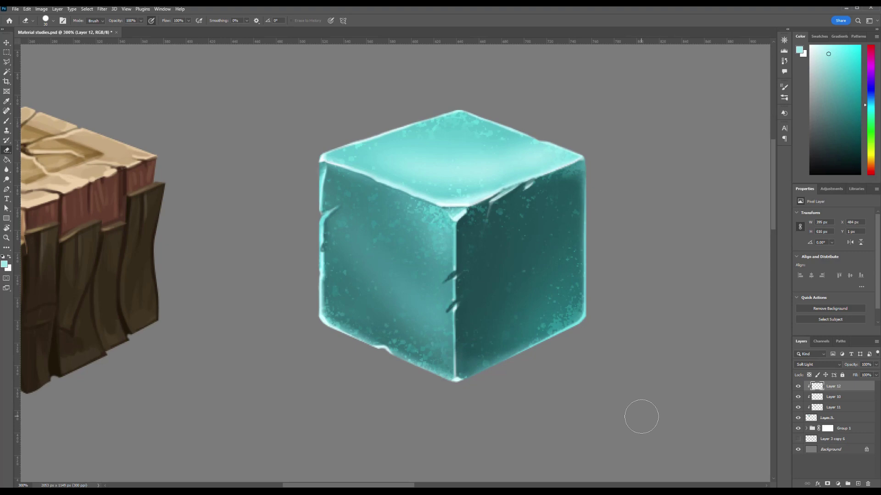
# - Add a new clipped layer between Layer 12 and Layer 10 and choose a round brush
pyautogui.click(835, 398)
pyautogui.click(857, 484)
pyautogui.press('b')
pyautogui.click(53, 21)
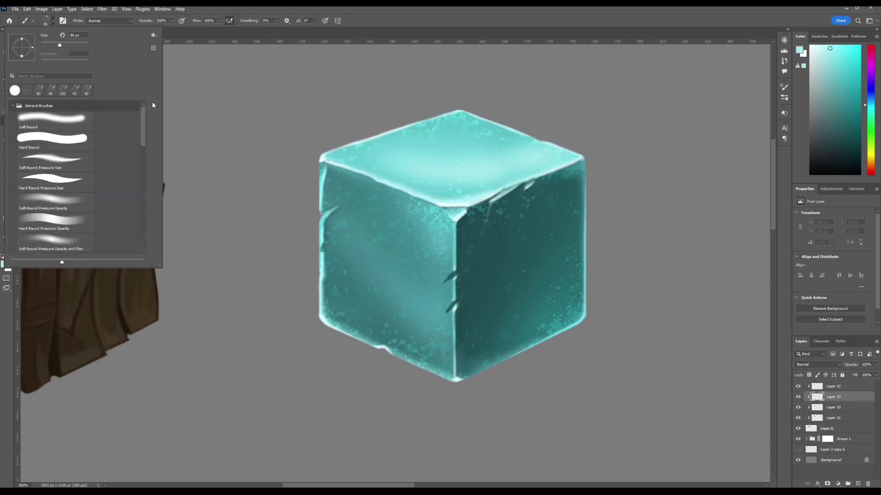
pyautogui.click(60, 221)
pyautogui.click(57, 121)
# - Shrink the brush to a thin tip and try a pale line inward from the left face's lower outer corner
pyautogui.moveTo(355, 277); pyautogui.dragTo(377, 255)
pyautogui.hotkey('ctrl', 'z')
pyautogui.press('[')
pyautogui.press('[')
pyautogui.press('[')
pyautogui.press('[')
pyautogui.press('[')
pyautogui.press('[')
pyautogui.press('[')
pyautogui.press('[')
pyautogui.press('[')
pyautogui.press('[')
pyautogui.press('[')
pyautogui.press('[')
pyautogui.press('[')
pyautogui.press('[')
pyautogui.moveTo(323, 316); pyautogui.dragTo(368, 295)
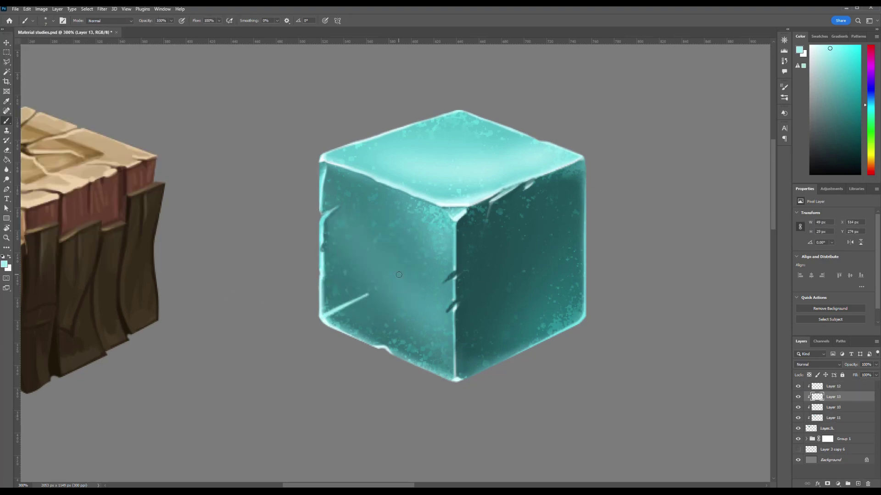
pyautogui.hotkey('ctrl', 'z')
# - Show the wireframe guide layer at the top of the layer stack and reselect Layer 13
pyautogui.click(798, 450)
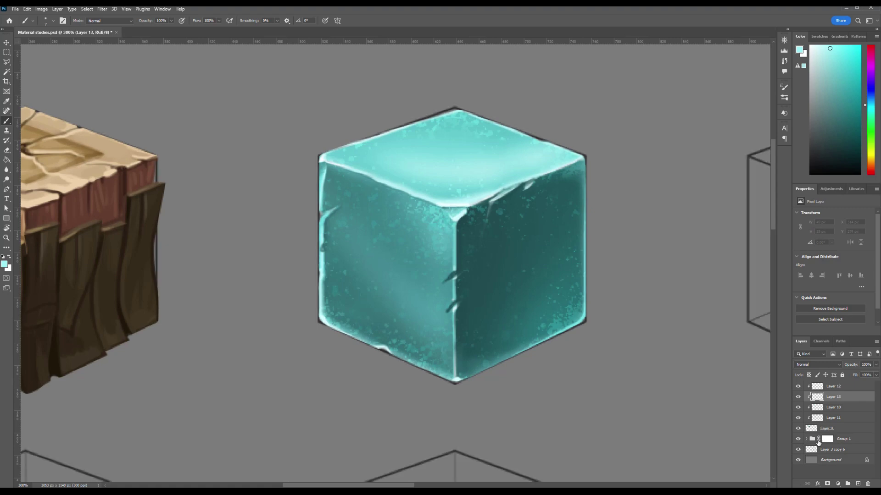
pyautogui.moveTo(817, 447); pyautogui.dragTo(820, 384)
pyautogui.click(821, 407)
pyautogui.keyDown('ctrl'); pyautogui.click(817, 407); pyautogui.keyUp('ctrl')
pyautogui.click(425, 186)
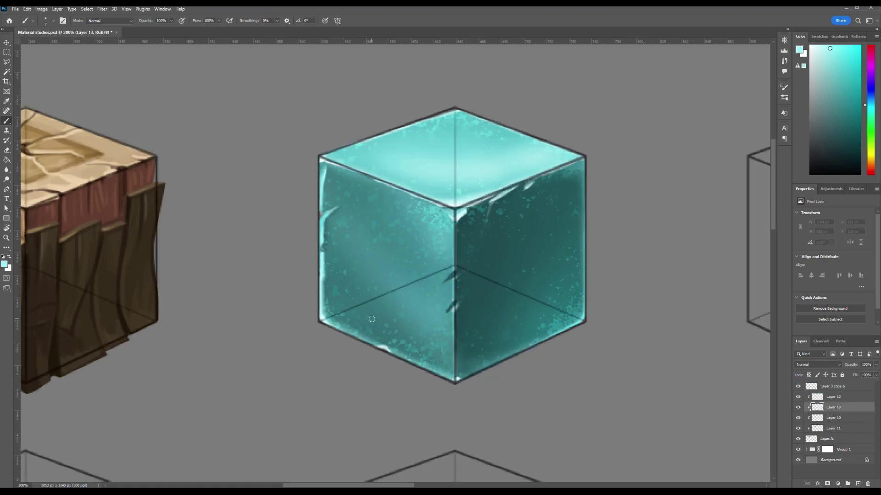
# - Paint thin pale teal lines along the guide's two hidden bottom edges, from the outer corners toward the hidden back corner
pyautogui.moveTo(322, 321); pyautogui.dragTo(386, 293)
pyautogui.moveTo(325, 324); pyautogui.dragTo(431, 368)
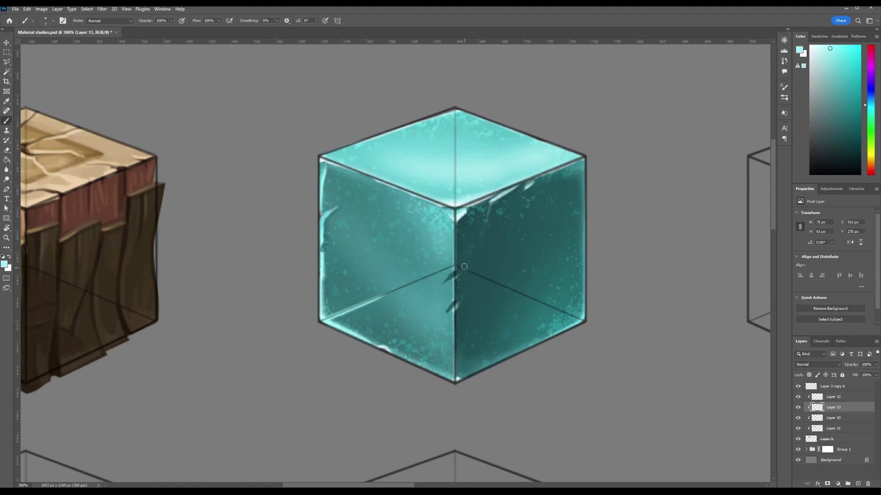
pyautogui.moveTo(476, 274); pyautogui.dragTo(635, 346)
pyautogui.hotkey('ctrl', 'z')
pyautogui.hotkey('ctrl', 'z')
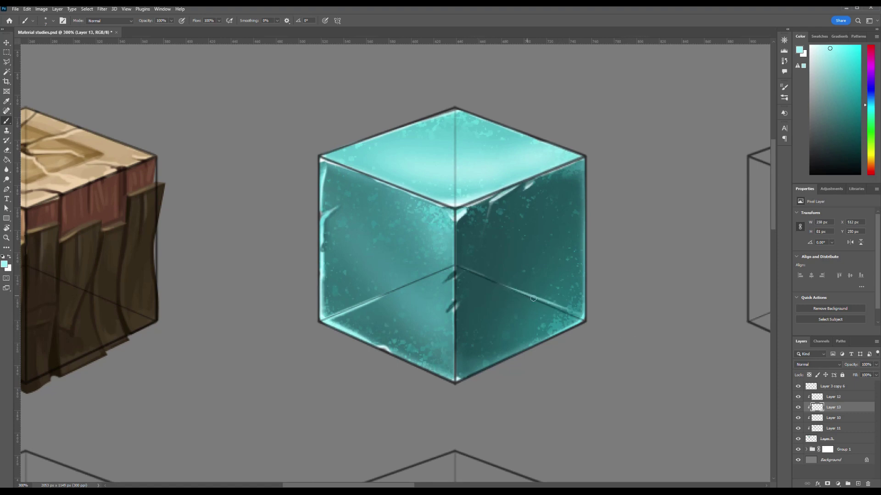
pyautogui.moveTo(505, 287); pyautogui.dragTo(614, 331)
# - Hide the wireframe guide and fade the right hidden-edge line near the back corner with a soft eraser
pyautogui.click(798, 387)
pyautogui.moveTo(459, 266)
pyautogui.mouseDown()
pyautogui.moveTo(586, 319)
pyautogui.moveTo(551, 303)
pyautogui.mouseUp()
pyautogui.press('e')
pyautogui.moveTo(458, 268); pyautogui.dragTo(569, 309)
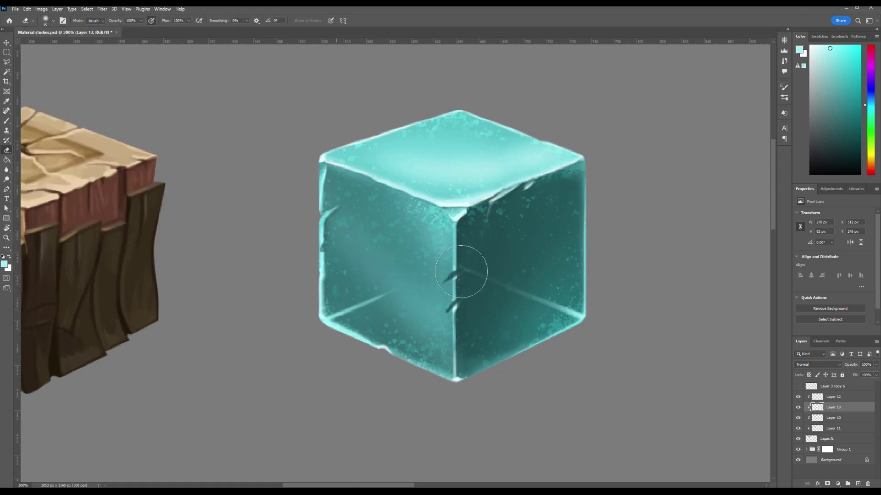
# - Redraw the left hidden bottom edge as a straight pale line from the back corner to the outer corner, following the wireframe guide
pyautogui.press('b')
pyautogui.moveTo(324, 319); pyautogui.dragTo(375, 299)
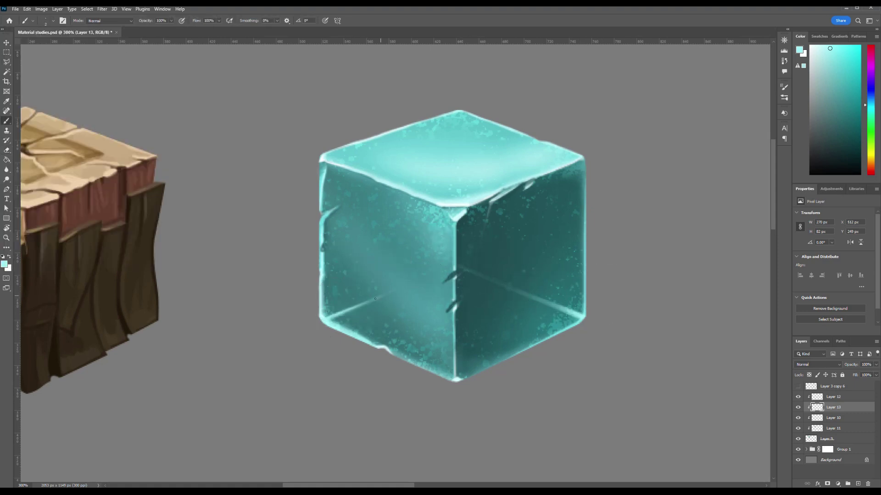
pyautogui.click(797, 387)
pyautogui.click(453, 266)
pyautogui.keyDown('shift'); pyautogui.click(325, 320); pyautogui.keyUp('shift')
pyautogui.click(798, 387)
# - Blur the left hidden-edge line with the Blur tool
pyautogui.press('e')
pyautogui.click(7, 169)
pyautogui.moveTo(400, 288); pyautogui.dragTo(369, 300)
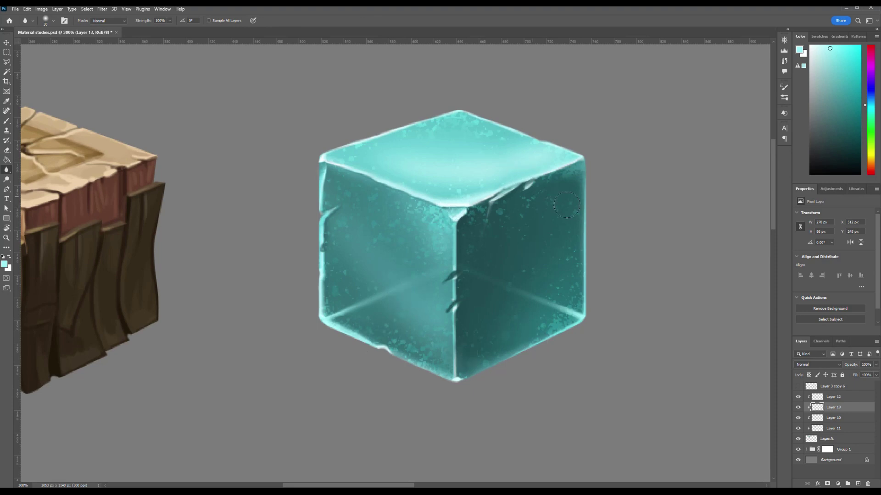
pyautogui.press('z')
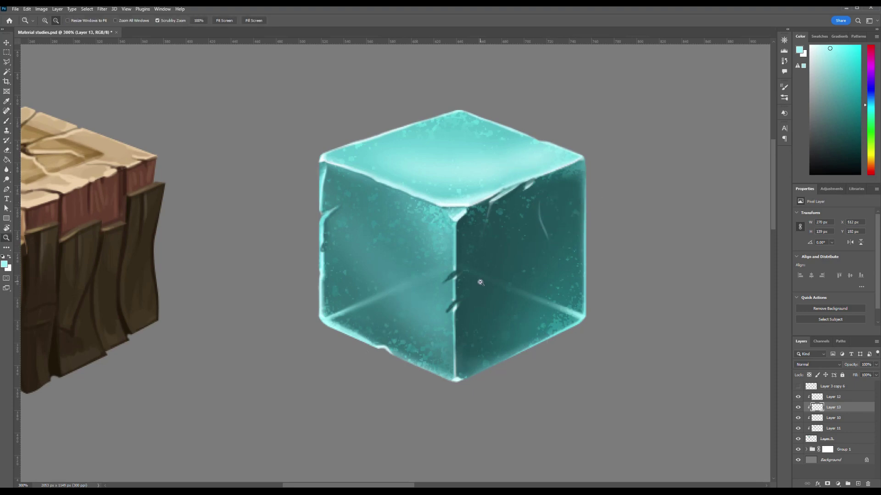
pyautogui.hotkey('ctrl', '-')
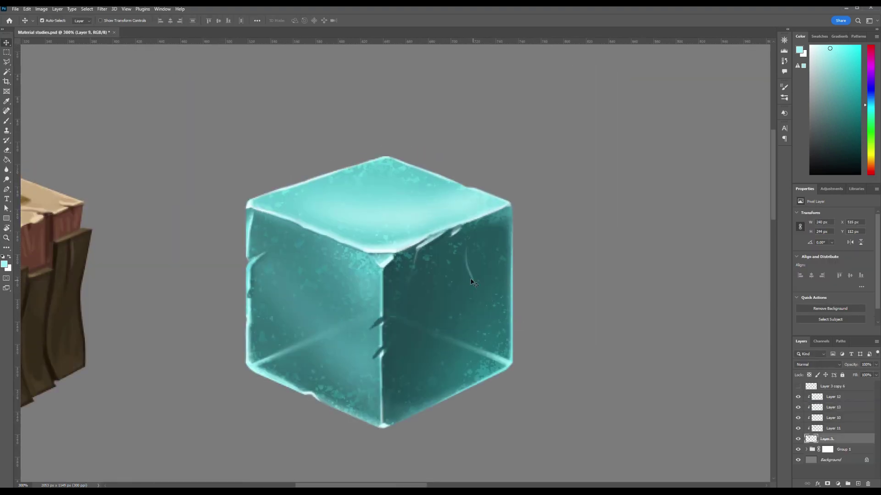
pyautogui.click(473, 282)
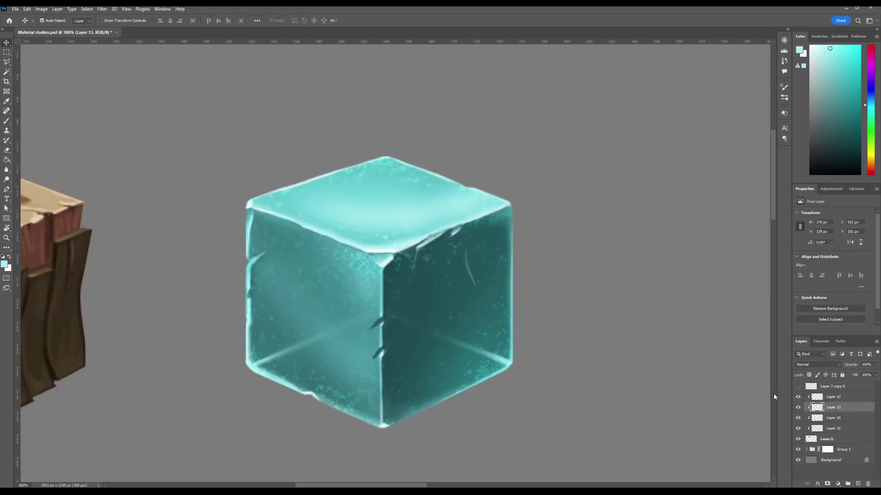
# - Paint two short vertical pale streaks on the right face, one below the front corner and one near the outer edge
pyautogui.press('b')
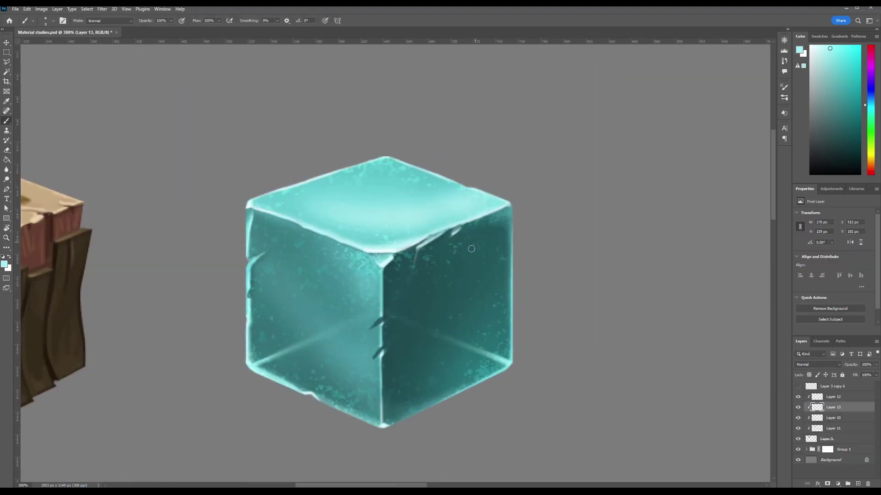
pyautogui.moveTo(474, 244); pyautogui.dragTo(476, 303)
pyautogui.moveTo(401, 259); pyautogui.dragTo(402, 283)
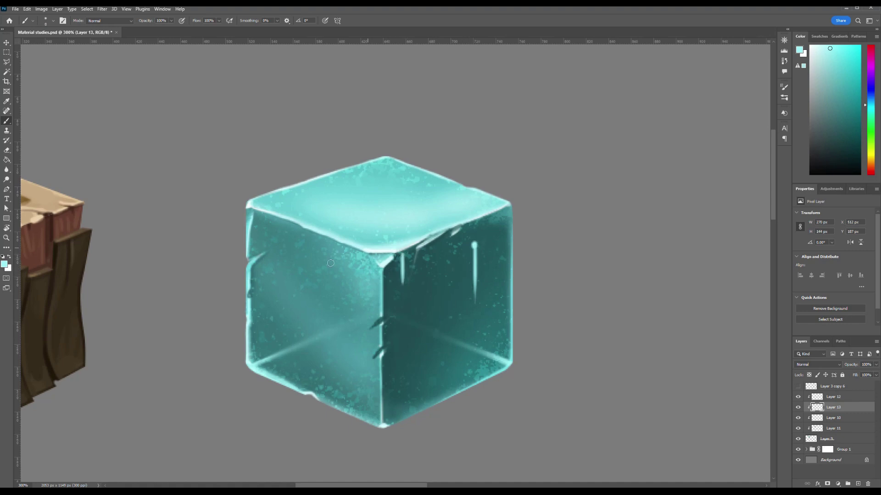
# - Brush a soft vertical reflection along the inner side of a narrow rectangular selection on the left face, and deselect
pyautogui.press('m')
pyautogui.moveTo(249, 213); pyautogui.dragTo(286, 326)
pyautogui.press('b')
pyautogui.moveTo(314, 205); pyautogui.dragTo(316, 358)
pyautogui.hotkey('ctrl', 'z')
pyautogui.click(352, 266)
pyautogui.hotkey('ctrl', 'd')
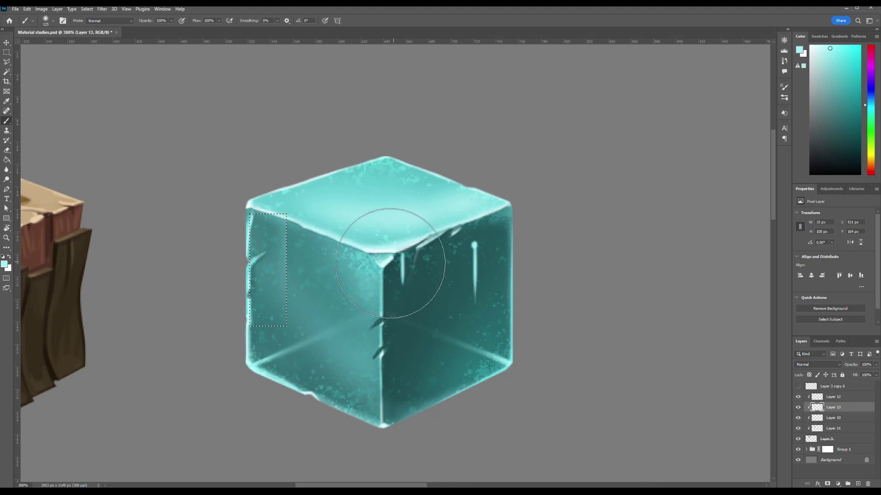
# - Blur the two vertical streaks on the right face into soft reflections
pyautogui.click(6, 170)
pyautogui.moveTo(466, 251)
pyautogui.mouseDown()
pyautogui.moveTo(473, 295)
pyautogui.moveTo(485, 251)
pyautogui.moveTo(472, 301)
pyautogui.mouseUp()
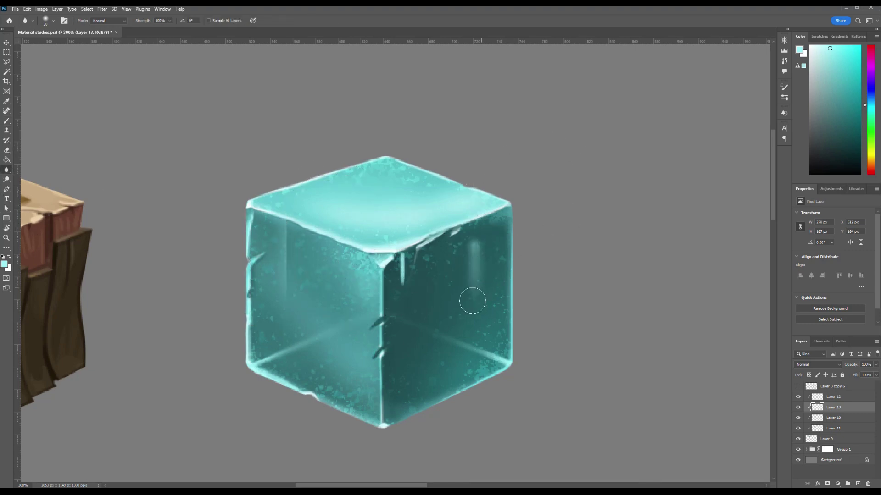
pyautogui.moveTo(404, 266)
pyautogui.mouseDown()
pyautogui.moveTo(400, 285)
pyautogui.moveTo(422, 266)
pyautogui.moveTo(484, 267)
pyautogui.mouseUp()
# - Fade the inner part of the left hidden-edge line with the eraser
pyautogui.press('e')
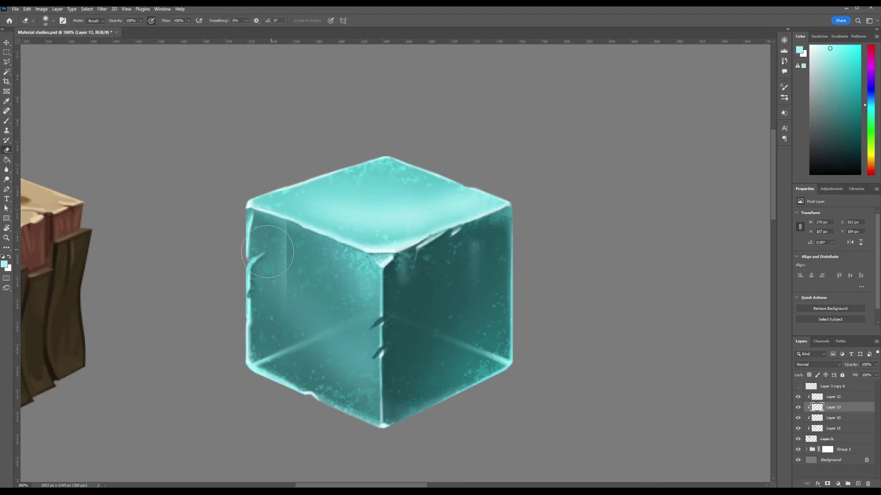
pyautogui.moveTo(331, 342); pyautogui.dragTo(263, 363)
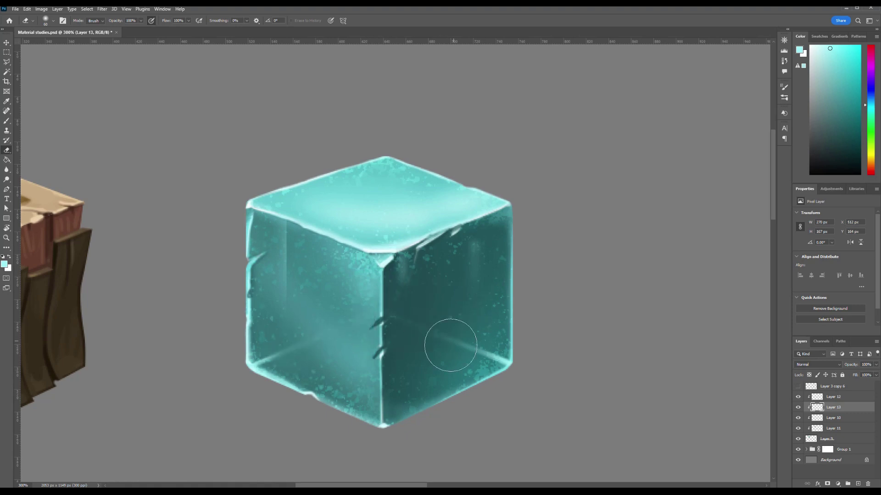
pyautogui.hotkey('ctrl', '-')
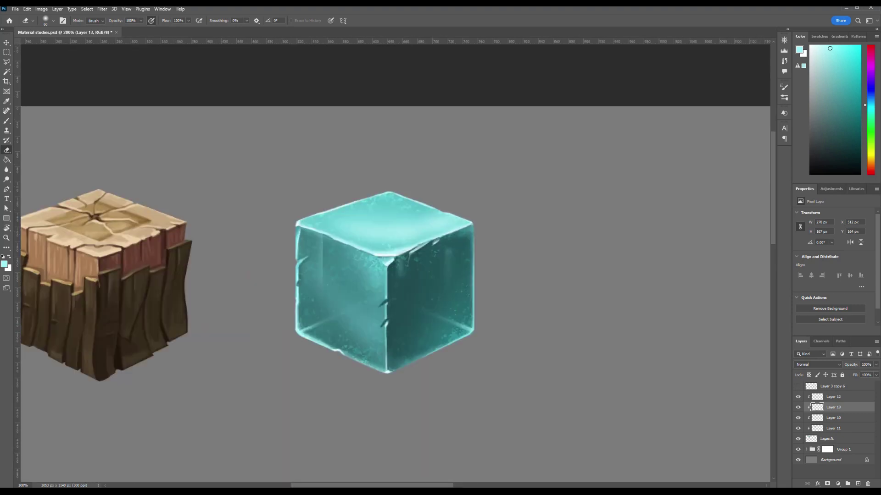
pyautogui.hotkey('ctrl', '+')
# - Give the right face's soft vertical reflections a crisp side using a smaller brush size and rectangular selections
pyautogui.press('[')
pyautogui.press('[')
pyautogui.press('[')
pyautogui.press('[')
pyautogui.press('m')
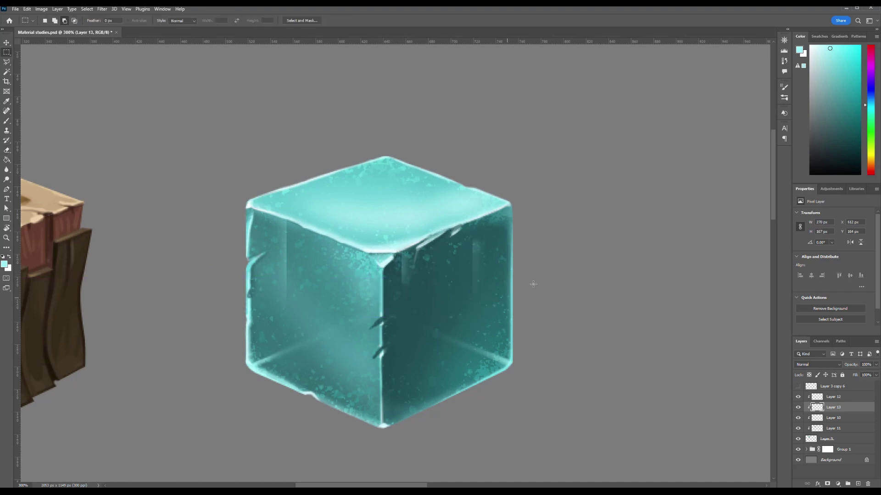
# - Brush a soft pale teal glow down the right face's outer edge from the upper corner
pyautogui.press('b')
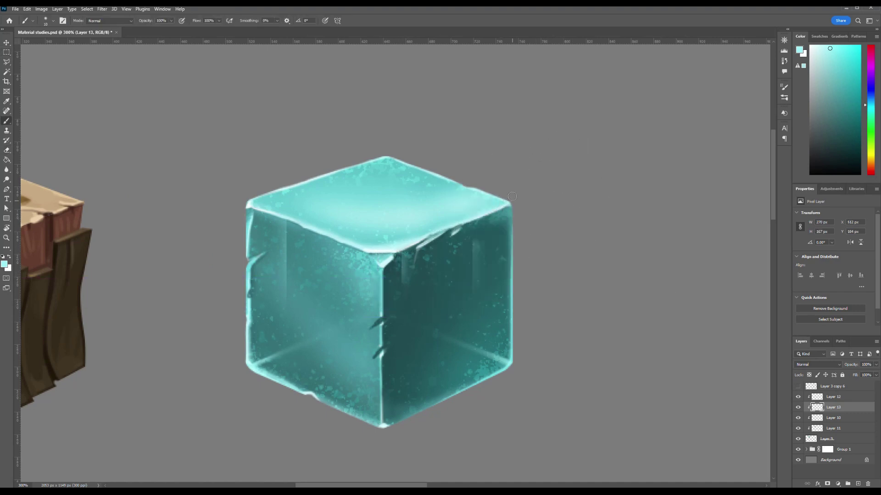
pyautogui.moveTo(510, 207); pyautogui.dragTo(511, 282)
pyautogui.moveTo(510, 206); pyautogui.dragTo(514, 307)
pyautogui.hotkey('ctrl', 'z')
# - Try a pale teal glow along the cube's bottom edges around the lower front corner
pyautogui.moveTo(383, 430)
pyautogui.mouseDown()
pyautogui.moveTo(490, 373)
pyautogui.moveTo(421, 416)
pyautogui.mouseUp()
pyautogui.hotkey('ctrl', 'z')
pyautogui.moveTo(326, 405)
pyautogui.mouseDown()
pyautogui.moveTo(391, 434)
pyautogui.moveTo(438, 405)
pyautogui.mouseUp()
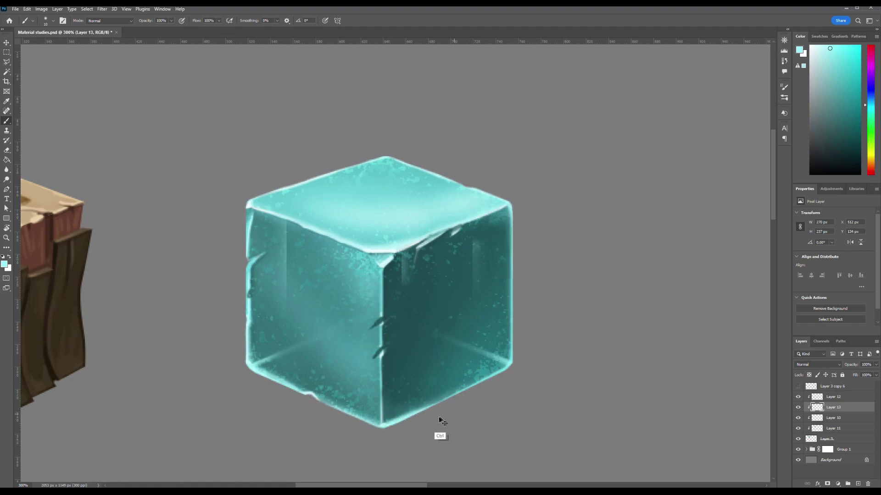
pyautogui.hotkey('ctrl', 'z')
# - Sample a saturated teal, enlarge the brush and paint a soft glow along the lower front corner and bottom edges
pyautogui.keyDown('alt'); pyautogui.click(504, 366); pyautogui.keyUp('alt')
pyautogui.press(']')
pyautogui.press(']')
pyautogui.press(']')
pyautogui.press(']')
pyautogui.press(']')
pyautogui.press(']')
pyautogui.press(']')
pyautogui.moveTo(386, 438); pyautogui.dragTo(535, 405)
pyautogui.hotkey('ctrl', 'z')
pyautogui.moveTo(282, 431); pyautogui.dragTo(534, 399)
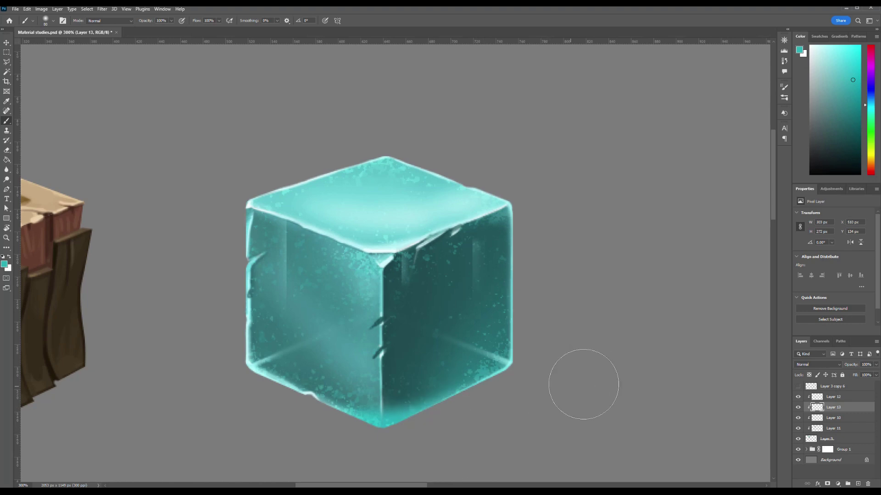
# - Enlarge the brush further and extend the teal glow over the left face's lower edge and lower outer corner
pyautogui.moveTo(247, 380); pyautogui.dragTo(363, 458)
pyautogui.hotkey('ctrl', 'z')
pyautogui.moveTo(232, 342); pyautogui.dragTo(312, 422)
pyautogui.hotkey('ctrl', 'z')
pyautogui.press(']')
pyautogui.press(']')
pyautogui.press(']')
pyautogui.moveTo(244, 381)
pyautogui.mouseDown()
pyautogui.moveTo(363, 433)
pyautogui.moveTo(321, 427)
pyautogui.mouseUp()
pyautogui.hotkey('ctrl', 'z')
pyautogui.moveTo(230, 250); pyautogui.dragTo(231, 302)
pyautogui.hotkey('ctrl', 'z')
# - Turn on pen pressure control for the brush's opacity and size, testing it beside the left face's outer edge
pyautogui.click(182, 20)
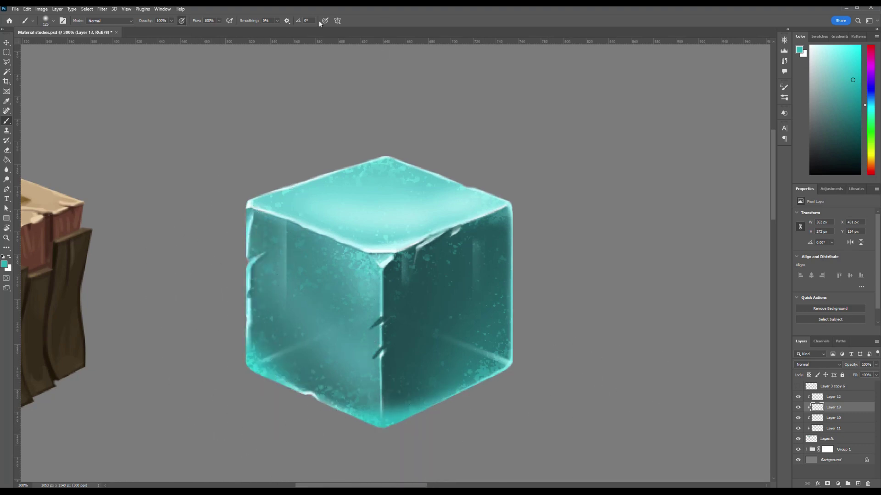
pyautogui.click(325, 20)
pyautogui.moveTo(227, 264); pyautogui.dragTo(226, 303)
pyautogui.hotkey('ctrl', 'z')
# - Pick a very pale teal and set up a small Hard Round Pressure Size brush
pyautogui.click(822, 54)
pyautogui.press('[')
pyautogui.press('[')
pyautogui.press('[')
pyautogui.press('[')
pyautogui.press('[')
pyautogui.press('[')
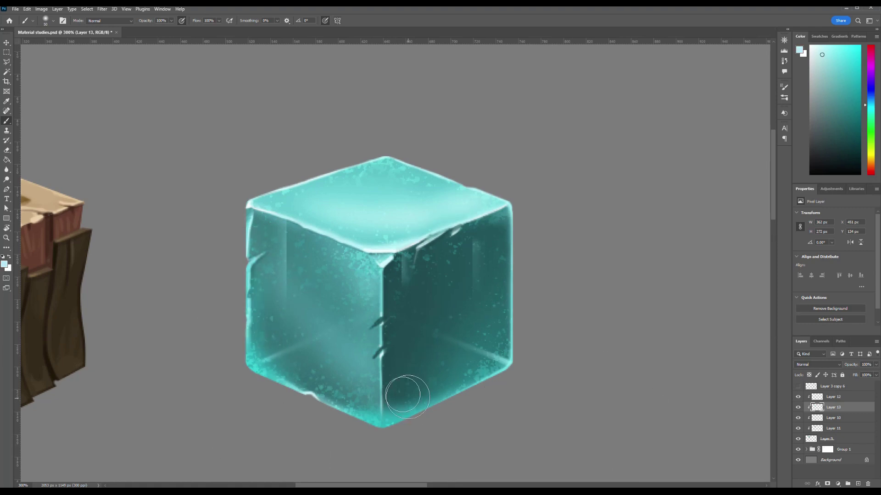
pyautogui.click(53, 20)
pyautogui.click(51, 178)
pyautogui.press('[')
pyautogui.press('[')
pyautogui.press('[')
pyautogui.press('[')
# - Repaint thin crisp highlights on the lower front edge, the left face's bottom edge and its outer edge
pyautogui.moveTo(365, 392); pyautogui.dragTo(393, 423)
pyautogui.hotkey('ctrl', 'z')
pyautogui.press('[')
pyautogui.press('[')
pyautogui.press('[')
pyautogui.press('[')
pyautogui.hotkey('ctrl', 'z')
pyautogui.moveTo(380, 389); pyautogui.dragTo(380, 427)
pyautogui.hotkey('ctrl', 'z')
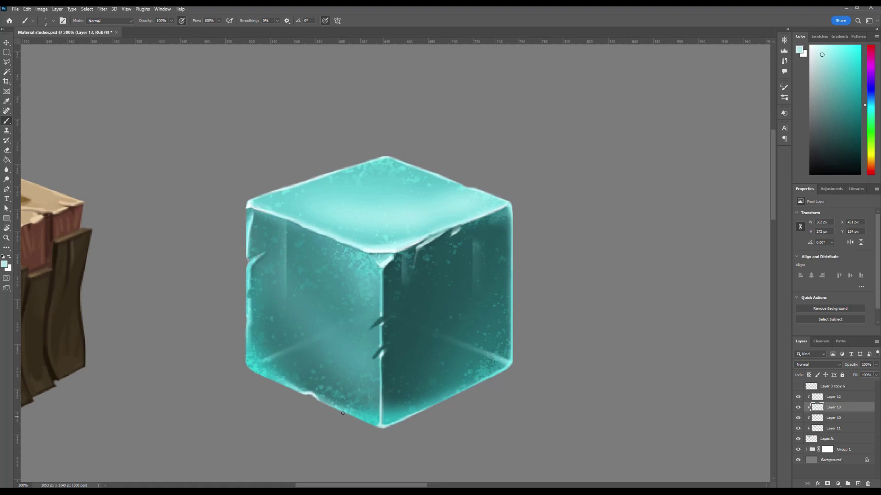
pyautogui.moveTo(377, 428); pyautogui.dragTo(334, 408)
pyautogui.moveTo(274, 381)
pyautogui.mouseDown()
pyautogui.moveTo(243, 366)
pyautogui.moveTo(247, 308)
pyautogui.mouseUp()
# - Show the wireframe guide and draw a crisp straight pale line along the left hidden bottom edge
pyautogui.moveTo(292, 347); pyautogui.dragTo(250, 365)
pyautogui.hotkey('ctrl', 'z')
pyautogui.moveTo(289, 349); pyautogui.dragTo(250, 365)
pyautogui.hotkey('ctrl', 'z')
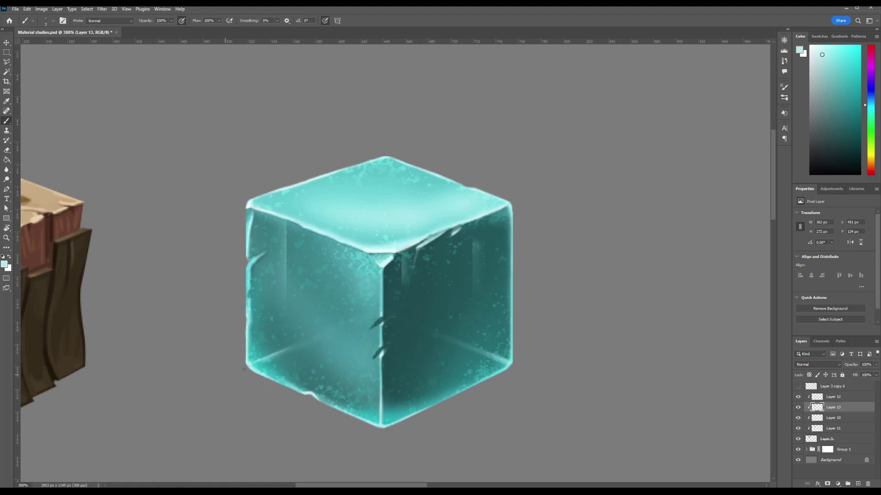
pyautogui.click(798, 396)
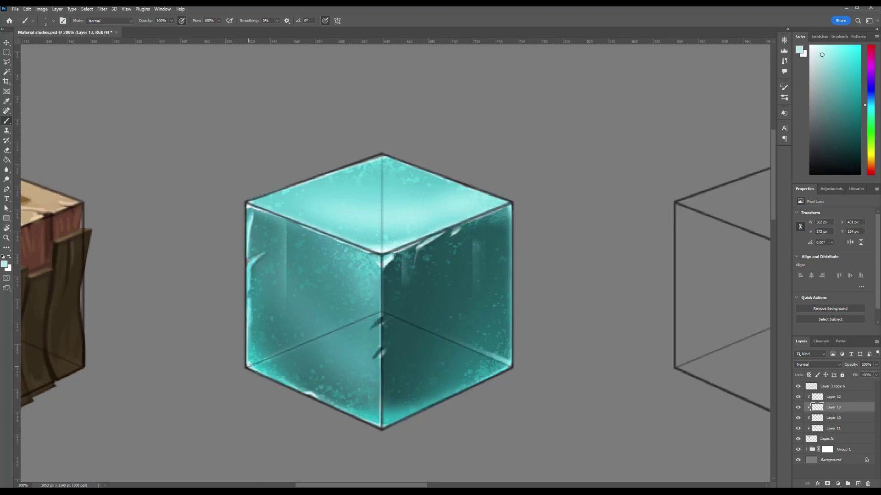
pyautogui.keyDown('shift'); pyautogui.click(250, 365); pyautogui.keyUp('shift')
# - Try a matching straight pale line along the right hidden bottom edge from the back corner to the outer corner
pyautogui.click(383, 312)
pyautogui.keyDown('shift'); pyautogui.click(509, 369); pyautogui.keyUp('shift')
pyautogui.hotkey('ctrl', 'z')
pyautogui.click(384, 313)
pyautogui.keyDown('shift'); pyautogui.click(507, 367); pyautogui.keyUp('shift')
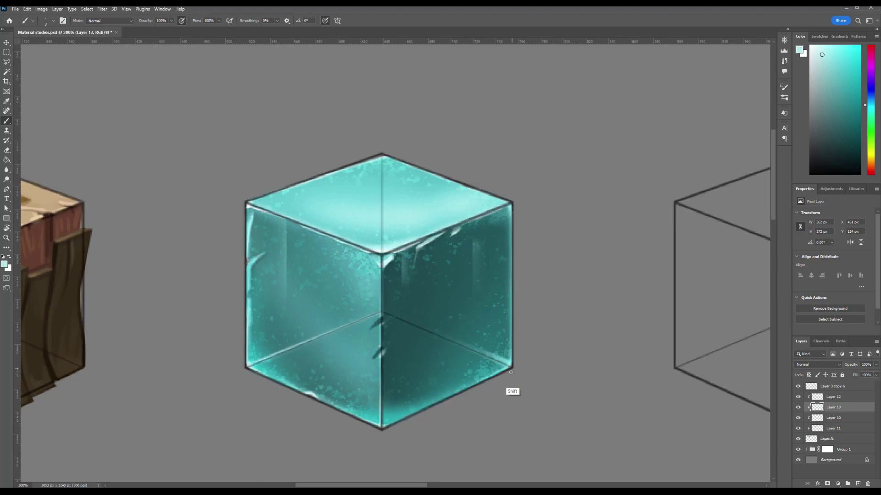
pyautogui.click(798, 386)
pyautogui.hotkey('ctrl', 'z')
pyautogui.hotkey('ctrl', 'z')
# - Hide the wireframe guide and fade the left hidden bottom edge line toward the back corner by erasing and blurring
pyautogui.click(797, 387)
pyautogui.click(6, 170)
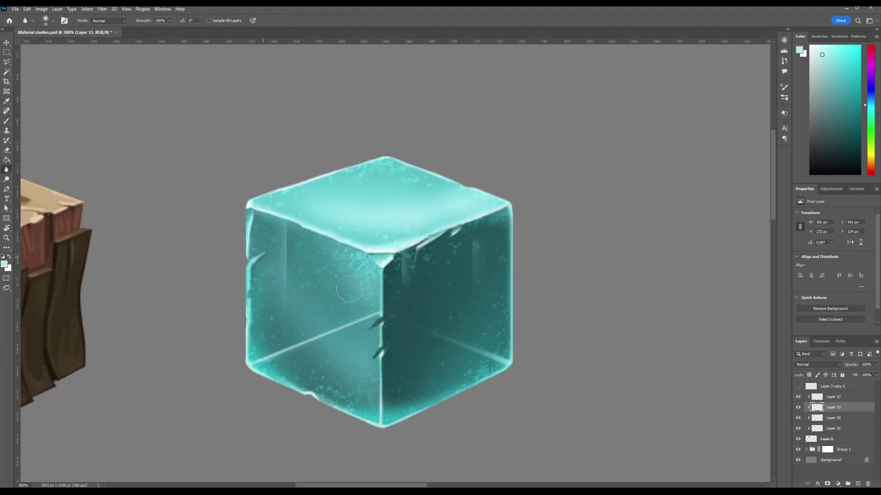
pyautogui.moveTo(356, 318)
pyautogui.mouseDown()
pyautogui.moveTo(359, 324)
pyautogui.moveTo(295, 358)
pyautogui.mouseUp()
pyautogui.hotkey('ctrl', 'z')
pyautogui.press('e')
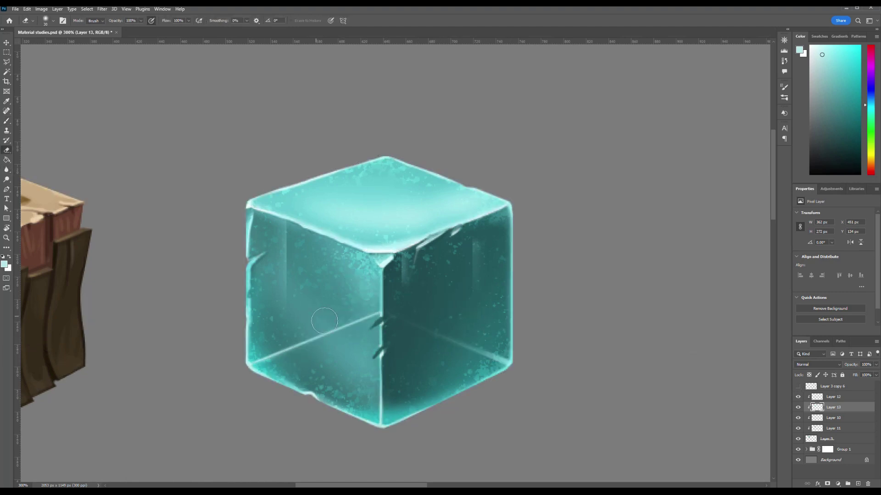
pyautogui.moveTo(367, 318)
pyautogui.mouseDown()
pyautogui.moveTo(322, 324)
pyautogui.moveTo(354, 333)
pyautogui.mouseUp()
pyautogui.press('r')
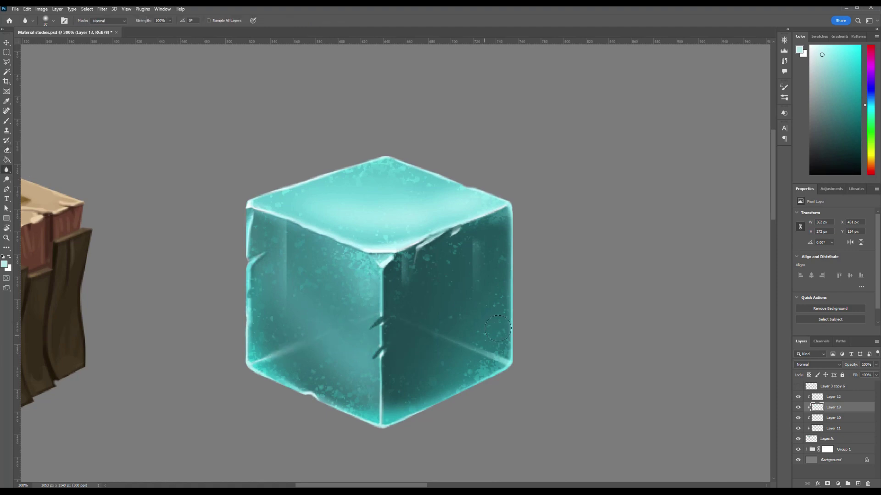
# - Paint a crisp straight white highlight down the upper part of the front vertical edge
pyautogui.press('b')
pyautogui.press('x')
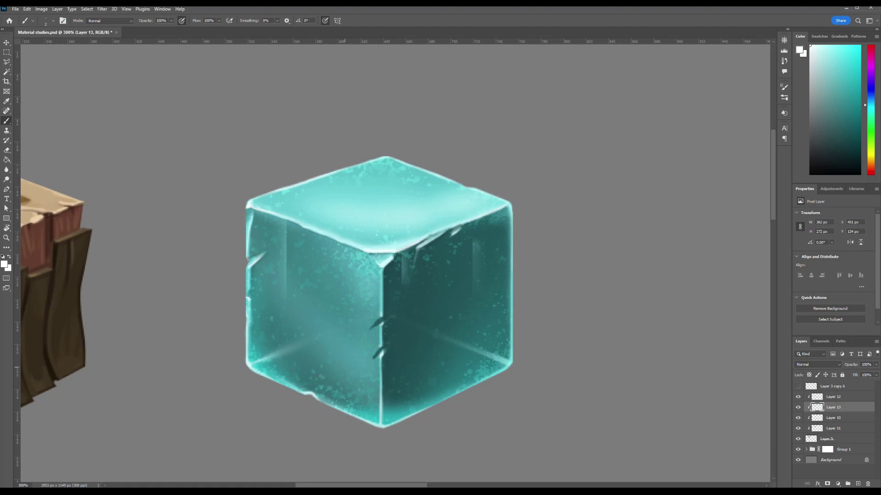
pyautogui.keyDown('shift'); pyautogui.click(382, 268); pyautogui.keyUp('shift')
pyautogui.hotkey('ctrl', 'z')
pyautogui.keyDown('shift'); pyautogui.click(381, 269); pyautogui.keyUp('shift')
pyautogui.keyDown('shift'); pyautogui.click(381, 315); pyautogui.keyUp('shift')
pyautogui.moveTo(459, 230)
pyautogui.mouseDown()
pyautogui.moveTo(442, 242)
pyautogui.moveTo(454, 234)
pyautogui.mouseUp()
pyautogui.hotkey('ctrl', 'z')
pyautogui.hotkey('ctrl', '-')
pyautogui.hotkey('ctrl', '-')
pyautogui.hotkey('ctrl', '+')
pyautogui.hotkey('ctrl', '+')
pyautogui.hotkey('ctrl', '+')
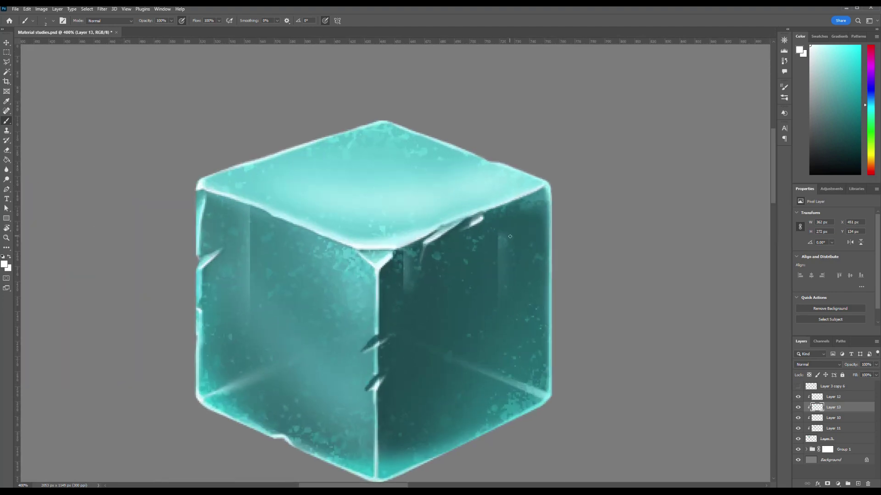
# - Trim the chip highlight on the right face's top edge and add white accents along the top face's left edges
pyautogui.press('e')
pyautogui.press('[')
pyautogui.press('[')
pyautogui.press('[')
pyautogui.press('[')
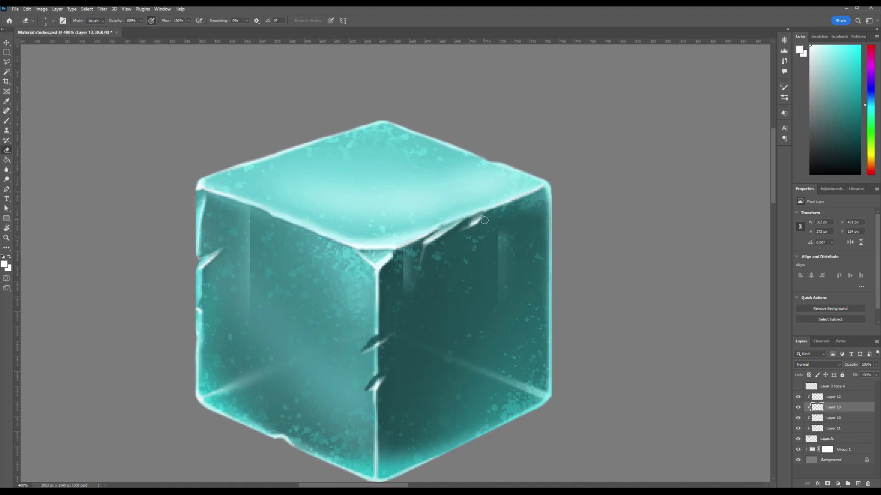
pyautogui.press('b')
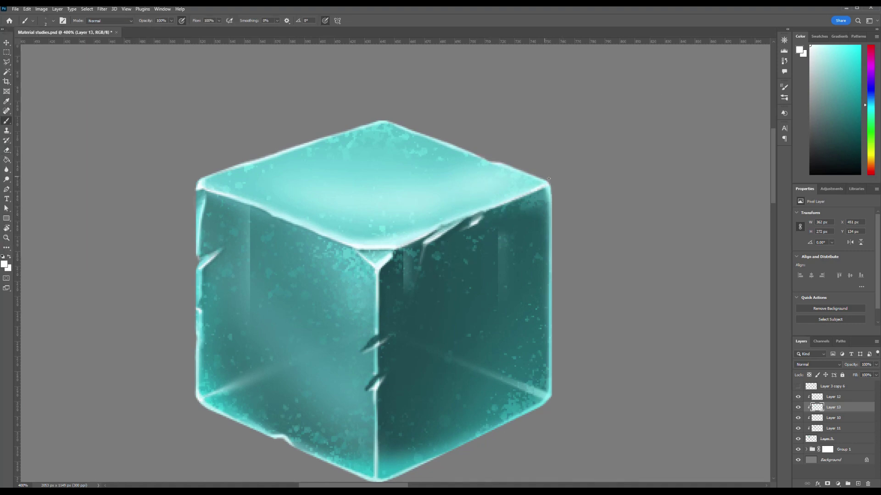
pyautogui.moveTo(379, 119); pyautogui.dragTo(312, 144)
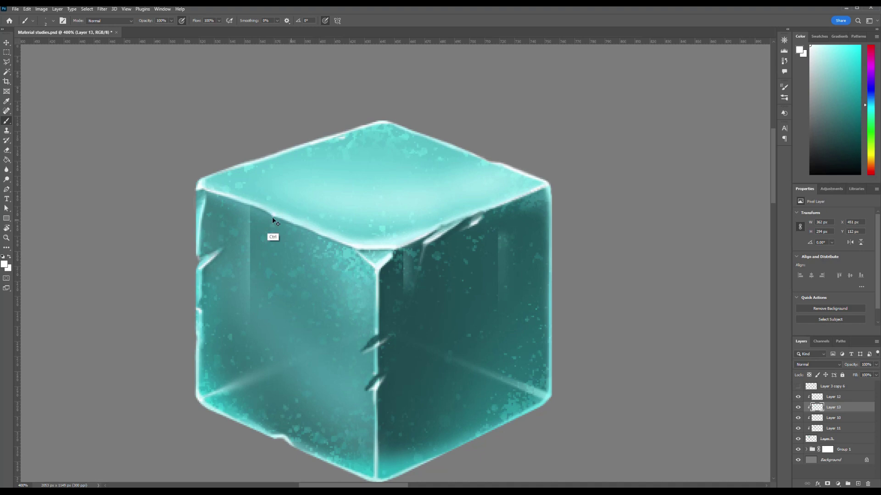
pyautogui.moveTo(273, 214); pyautogui.dragTo(356, 248)
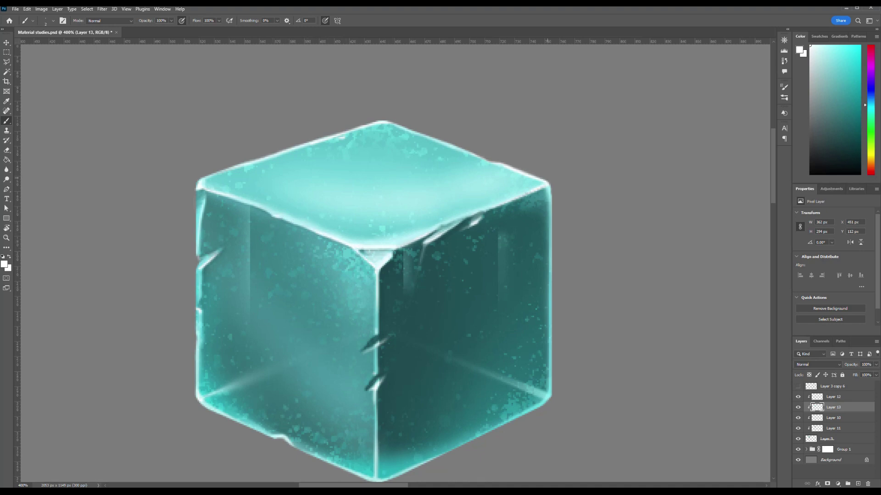
# - Shade the front corner chip, then sample a dark teal and break up the lower front edge highlight with it
pyautogui.keyDown('alt'); pyautogui.click(374, 253); pyautogui.keyUp('alt')
pyautogui.hotkey('ctrl', '-')
pyautogui.hotkey('ctrl', '-')
pyautogui.hotkey('ctrl', '-')
pyautogui.hotkey('ctrl', '=')
pyautogui.hotkey('ctrl', '=')
pyautogui.hotkey('ctrl', '=')
pyautogui.keyDown('alt'); pyautogui.click(398, 403); pyautogui.keyUp('alt')
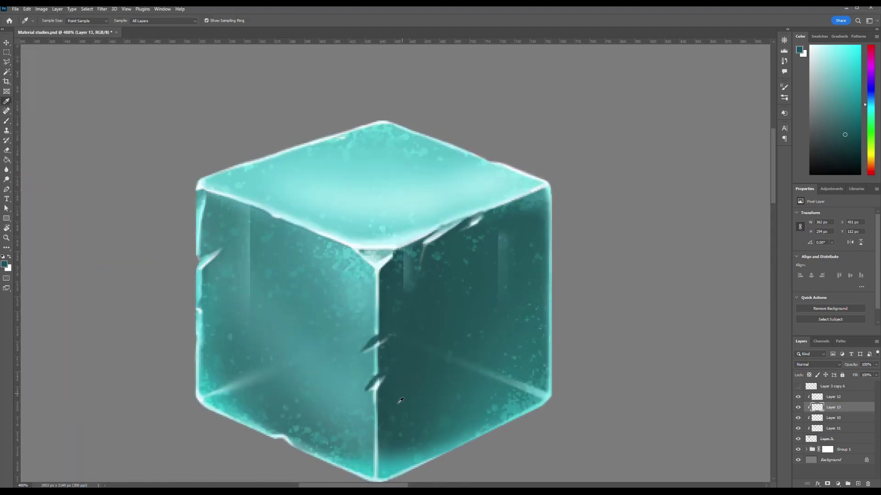
pyautogui.press('b')
pyautogui.moveTo(380, 450); pyautogui.dragTo(397, 413)
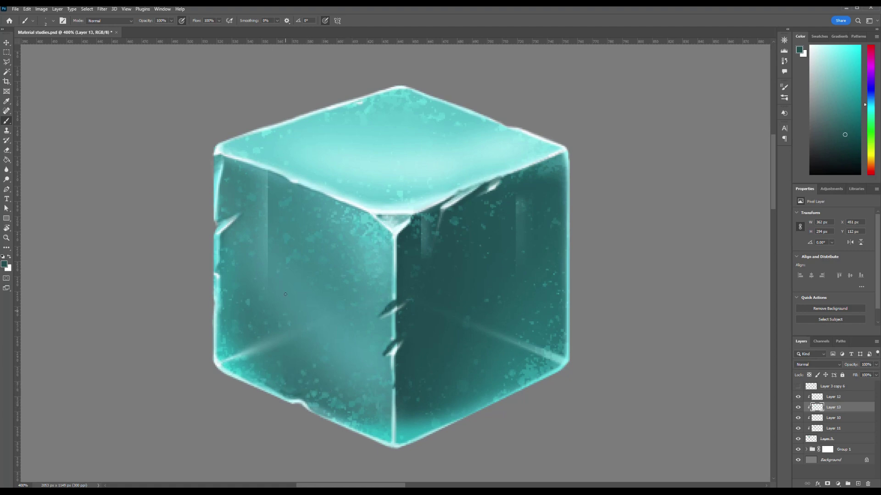
# - Paint a thin dark teal stroke inside the left face's outer edge and soften it with a small Blur tool
pyautogui.moveTo(223, 285); pyautogui.dragTo(219, 351)
pyautogui.click(6, 170)
pyautogui.press('[')
pyautogui.press('[')
pyautogui.press('[')
pyautogui.press('[')
pyautogui.press('[')
pyautogui.press('[')
pyautogui.press('[')
pyautogui.press('[')
pyautogui.press('b')
pyautogui.press('r')
pyautogui.press('b')
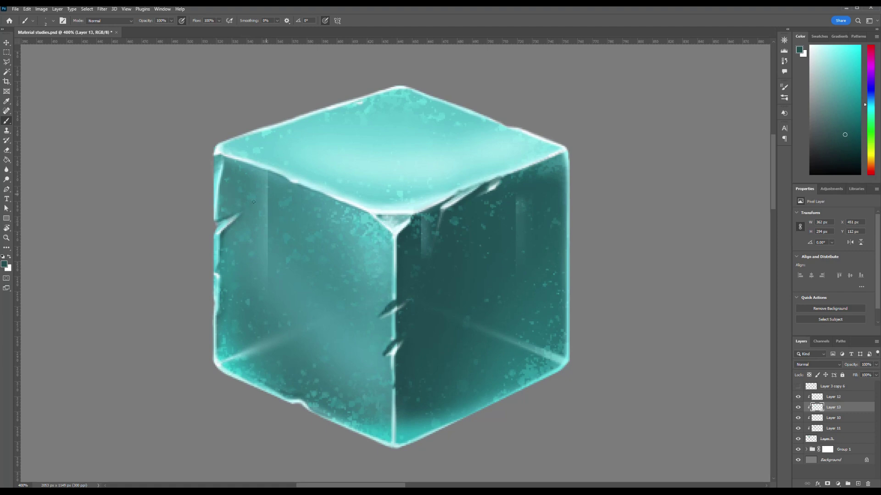
# - Paint a thin dark teal shadow line under the left face's top edge and soften it
pyautogui.moveTo(222, 158); pyautogui.dragTo(275, 178)
pyautogui.hotkey('ctrl', 'z')
pyautogui.moveTo(232, 160); pyautogui.dragTo(275, 176)
pyautogui.moveTo(228, 160); pyautogui.dragTo(241, 163)
pyautogui.click(7, 170)
pyautogui.hotkey('ctrl', '1')
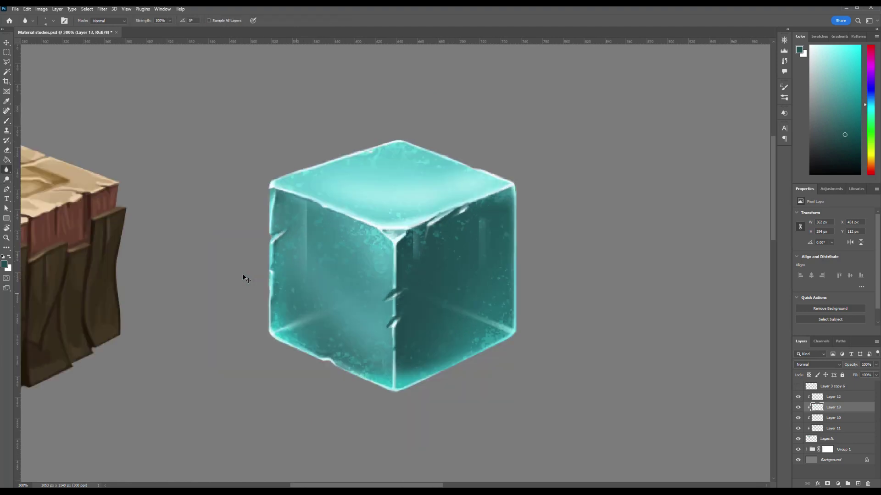
pyautogui.hotkey('ctrl', '+')
pyautogui.hotkey('ctrl', '+')
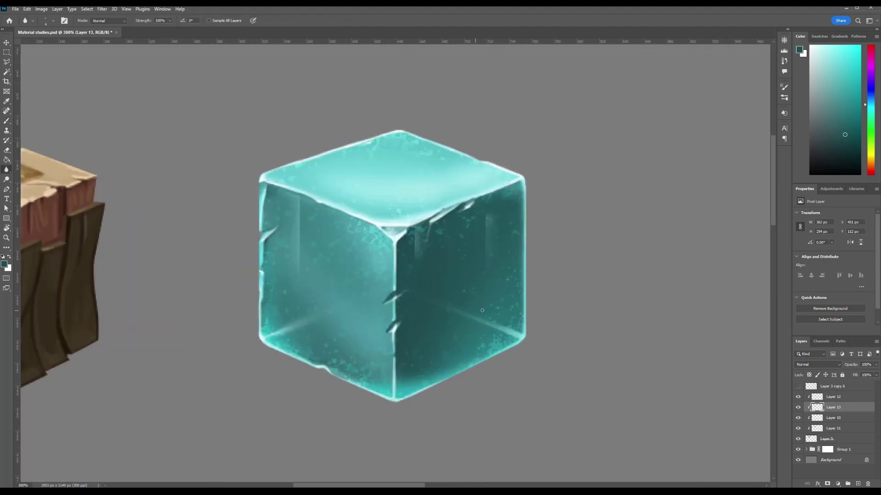
# - Add a layer above the block's clipped layers and paint dark teal strokes inside the right face's outer and bottom edges and the left face's outer edge
pyautogui.press('b')
pyautogui.click(833, 397)
pyautogui.click(858, 483)
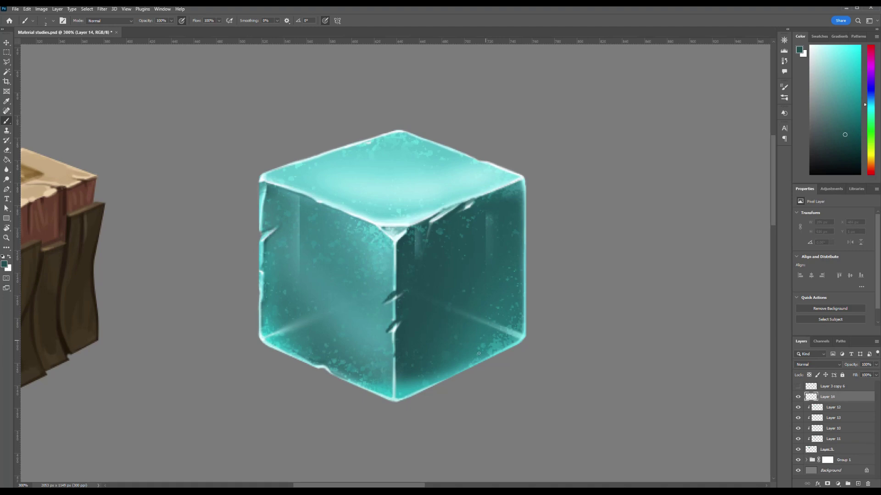
pyautogui.press(']')
pyautogui.press(']')
pyautogui.press(']')
pyautogui.press(']')
pyautogui.press(']')
pyautogui.press(']')
pyautogui.press(']')
pyautogui.moveTo(510, 333); pyautogui.dragTo(458, 359)
pyautogui.moveTo(519, 233); pyautogui.dragTo(508, 336)
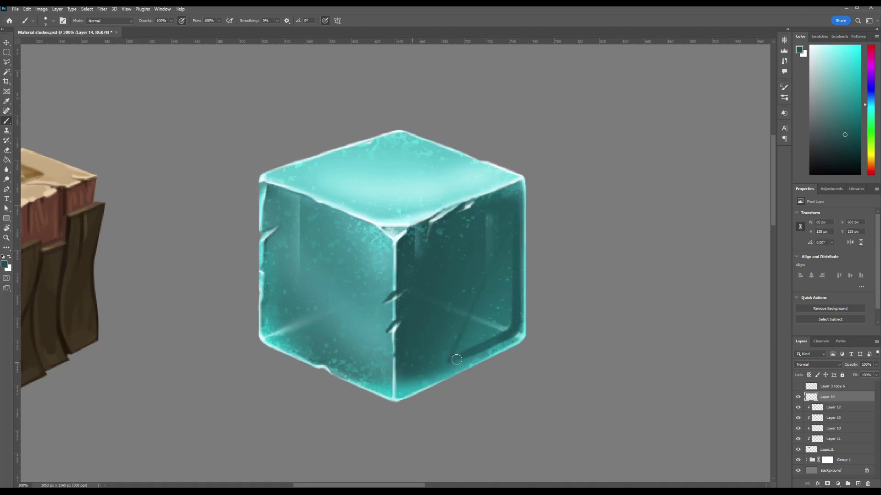
pyautogui.moveTo(442, 369)
pyautogui.mouseDown()
pyautogui.moveTo(512, 325)
pyautogui.moveTo(426, 386)
pyautogui.moveTo(502, 339)
pyautogui.mouseUp()
pyautogui.moveTo(270, 277); pyautogui.dragTo(270, 313)
# - Enlarge the Blur tool and soften the dark strokes inside the right face's bottom and outer edges
pyautogui.click(6, 170)
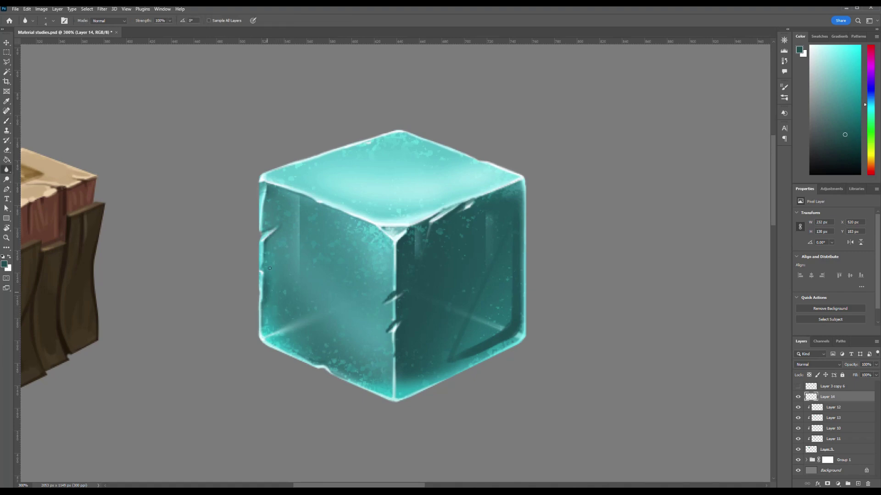
pyautogui.press(']')
pyautogui.press(']')
pyautogui.press(']')
pyautogui.press(']')
pyautogui.press(']')
pyautogui.press(']')
pyautogui.press(']')
pyautogui.moveTo(452, 359); pyautogui.dragTo(510, 331)
pyautogui.moveTo(514, 321); pyautogui.dragTo(514, 244)
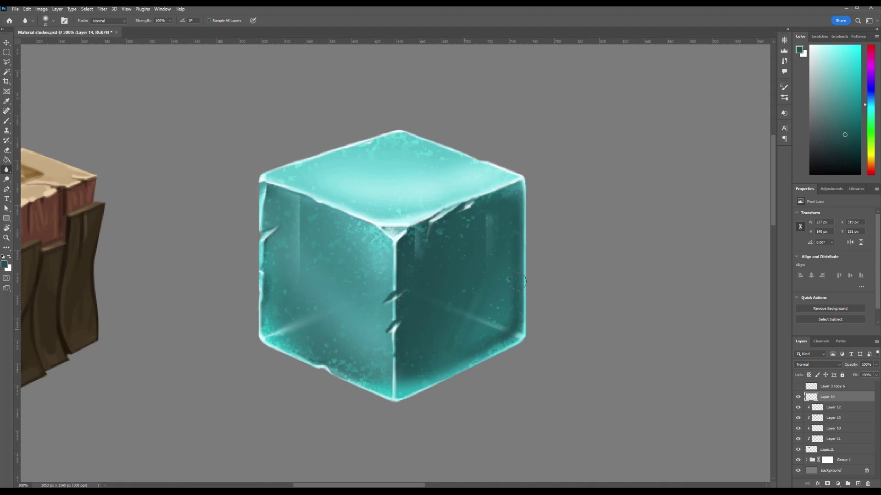
# - Paint a bright teal curved reflection in the right face's lower outer corner and blur it
pyautogui.click(848, 67)
pyautogui.press('b')
pyautogui.moveTo(507, 302)
pyautogui.mouseDown()
pyautogui.moveTo(491, 334)
pyautogui.moveTo(507, 320)
pyautogui.mouseUp()
pyautogui.moveTo(508, 267)
pyautogui.mouseDown()
pyautogui.moveTo(508, 315)
pyautogui.moveTo(454, 355)
pyautogui.mouseUp()
pyautogui.moveTo(500, 327); pyautogui.dragTo(457, 354)
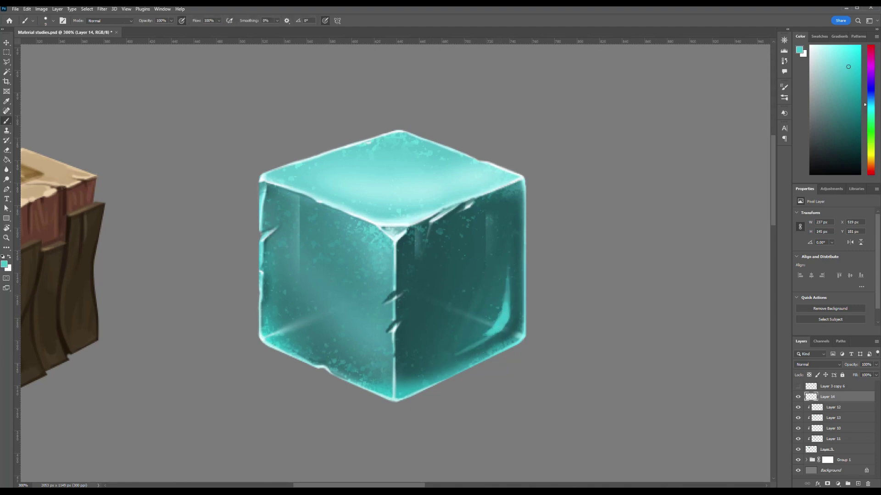
pyautogui.click(6, 170)
pyautogui.moveTo(488, 326)
pyautogui.mouseDown()
pyautogui.moveTo(496, 327)
pyautogui.moveTo(518, 281)
pyautogui.mouseUp()
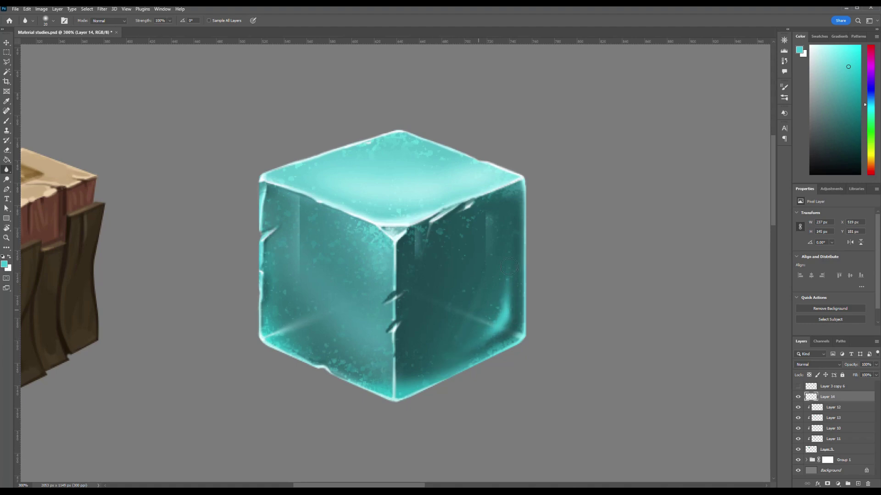
pyautogui.hotkey('ctrl', '1')
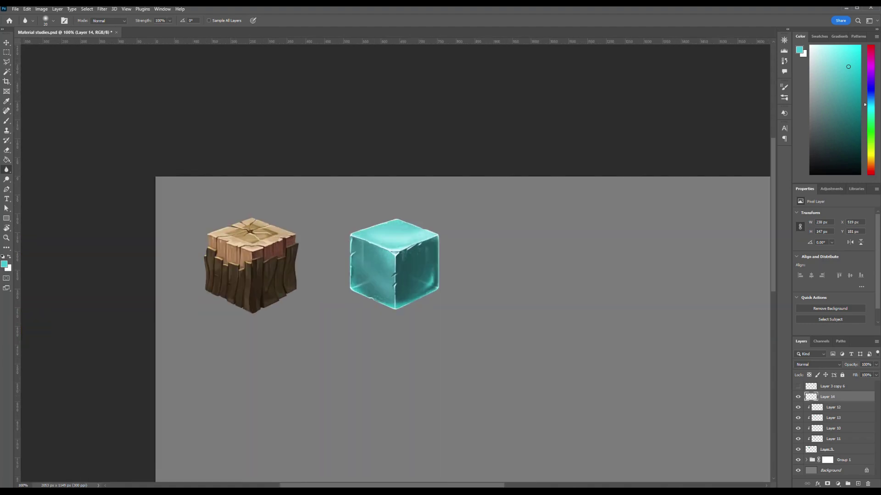
pyautogui.hotkey('ctrl', '+')
pyautogui.hotkey('ctrl', '+')
# - Paint a very pale teal vertical reflection on the left face beside the front edge and blur it
pyautogui.press('b')
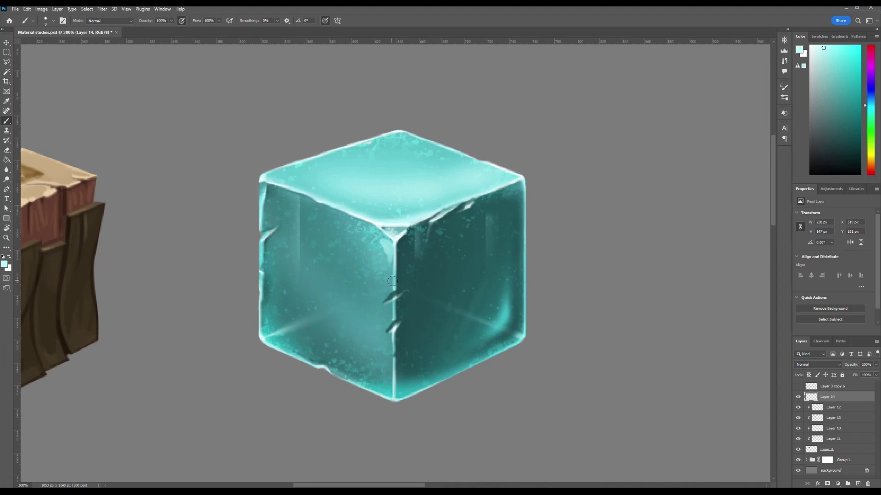
pyautogui.hotkey('ctrl', 'z')
pyautogui.moveTo(383, 248)
pyautogui.mouseDown()
pyautogui.moveTo(385, 322)
pyautogui.moveTo(378, 266)
pyautogui.mouseUp()
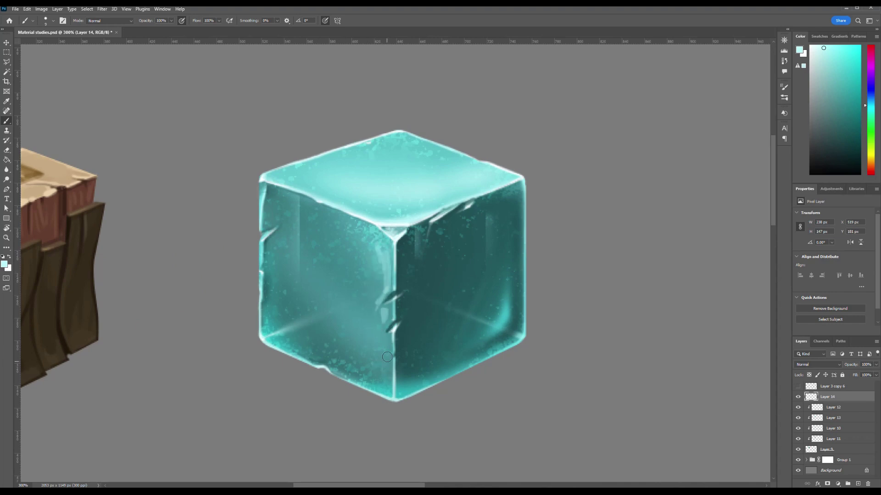
pyautogui.press('r')
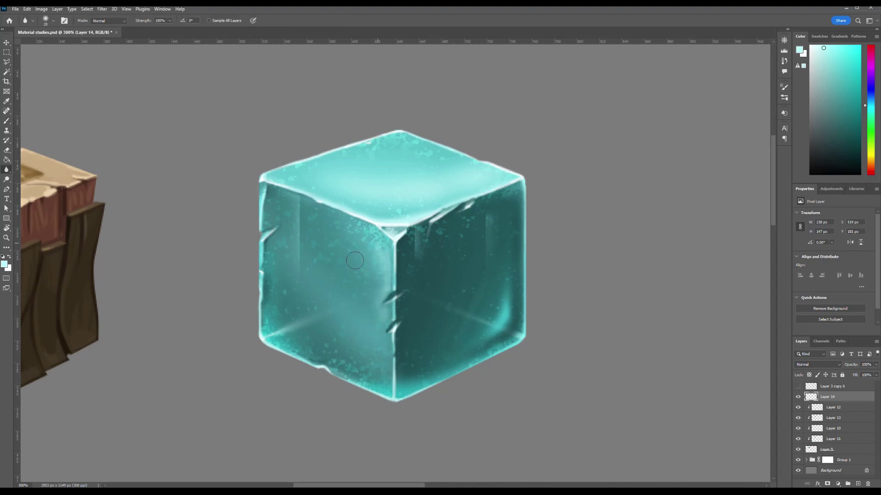
# - Paint a pale teal glow across the front part of the top face and blur it smooth
pyautogui.press('b')
pyautogui.moveTo(330, 201); pyautogui.dragTo(522, 175)
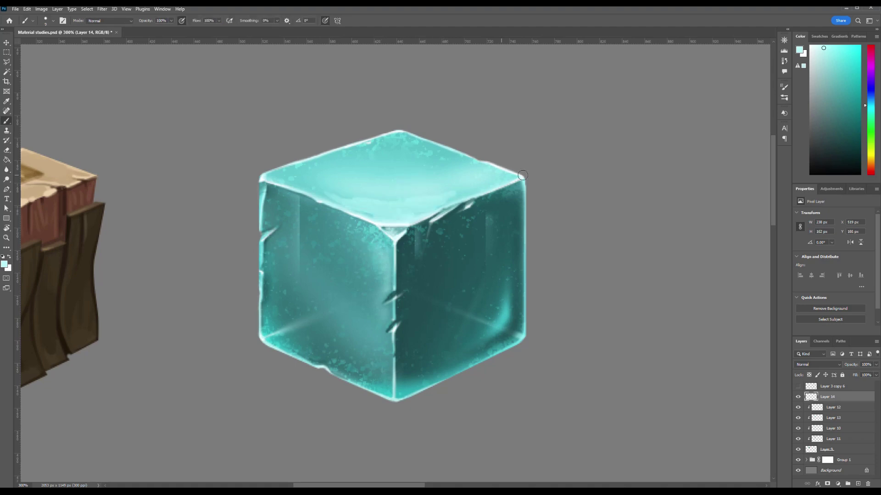
pyautogui.press('e')
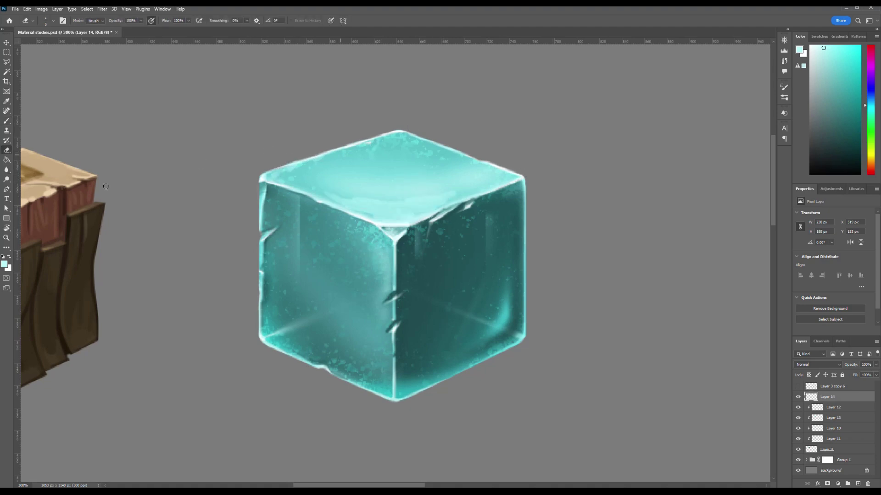
pyautogui.press('r')
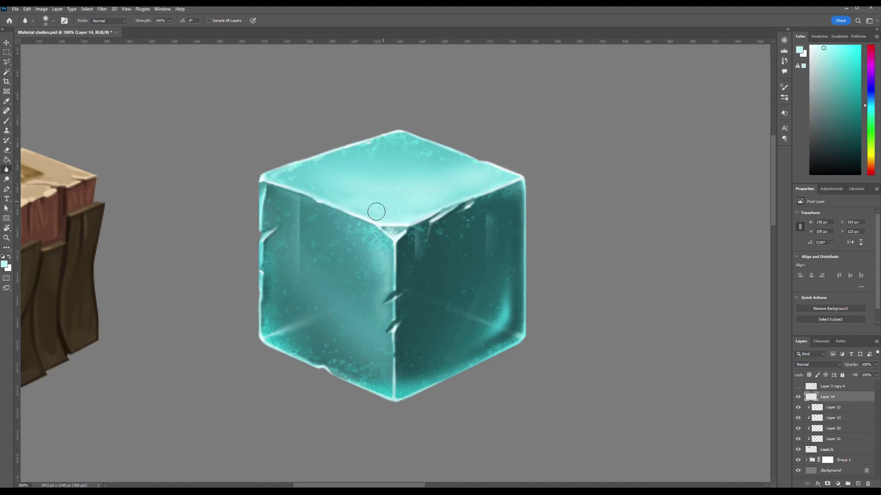
pyautogui.press('b')
pyautogui.moveTo(332, 202); pyautogui.dragTo(499, 181)
pyautogui.click(6, 170)
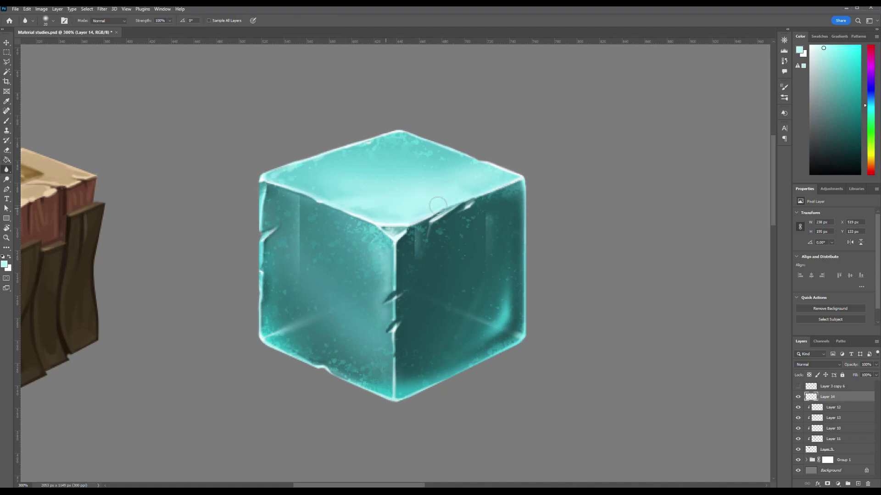
pyautogui.moveTo(438, 205)
pyautogui.mouseDown()
pyautogui.moveTo(376, 207)
pyautogui.moveTo(317, 188)
pyautogui.moveTo(438, 197)
pyautogui.moveTo(303, 202)
pyautogui.moveTo(448, 198)
pyautogui.moveTo(504, 234)
pyautogui.moveTo(364, 199)
pyautogui.mouseUp()
# - Try to erase thin streaks through the pale glow on the front of the top face
pyautogui.hotkey('ctrl', '-')
pyautogui.hotkey('ctrl', '-')
pyautogui.hotkey('ctrl', '-')
pyautogui.hotkey('ctrl', '+')
pyautogui.hotkey('ctrl', '+')
pyautogui.press('e')
pyautogui.moveTo(410, 221); pyautogui.dragTo(444, 213)
pyautogui.moveTo(362, 229); pyautogui.dragTo(411, 219)
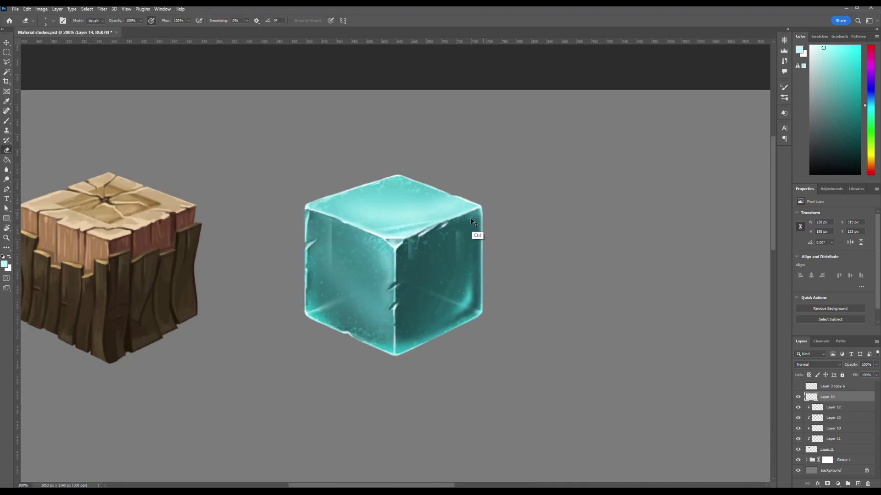
pyautogui.hotkey('ctrl', '-')
pyautogui.hotkey('ctrl', '-')
pyautogui.hotkey('ctrl', '+')
pyautogui.hotkey('ctrl', '+')
pyautogui.hotkey('ctrl', '+')
pyautogui.hotkey('ctrl', 'z')
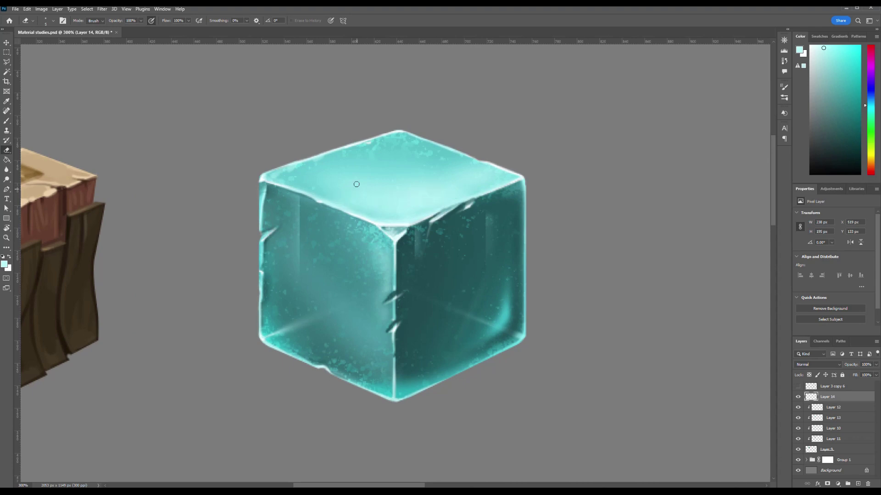
# - Erase thin horizontal streaks through the pale glow across the front of the top face
pyautogui.moveTo(347, 207); pyautogui.dragTo(521, 195)
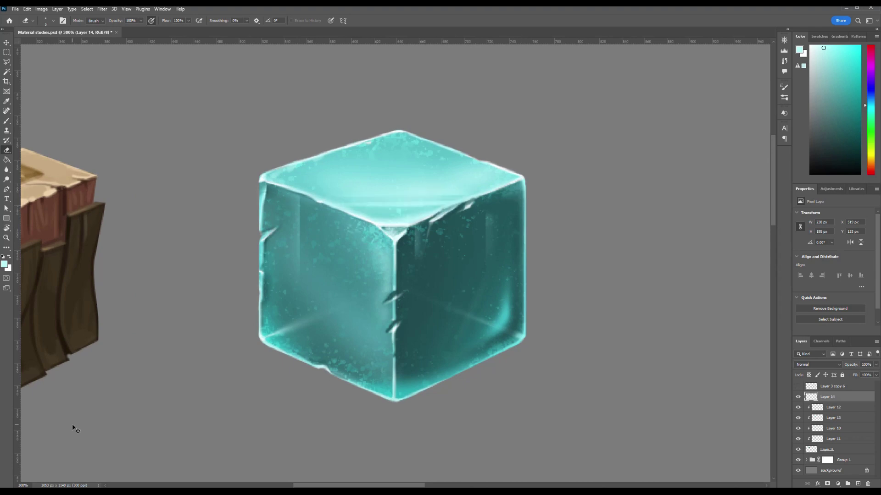
pyautogui.hotkey('ctrl', '-')
pyautogui.hotkey('ctrl', '-')
pyautogui.hotkey('ctrl', '-')
pyautogui.hotkey('ctrl', '+')
pyautogui.hotkey('ctrl', '+')
pyautogui.hotkey('ctrl', '+')
pyautogui.moveTo(468, 191)
pyautogui.mouseDown()
pyautogui.moveTo(359, 196)
pyautogui.moveTo(463, 193)
pyautogui.mouseUp()
pyautogui.hotkey('ctrl', '-')
pyautogui.hotkey('ctrl', '-')
pyautogui.hotkey('ctrl', '+')
pyautogui.hotkey('ctrl', '+')
pyautogui.hotkey('ctrl', '+')
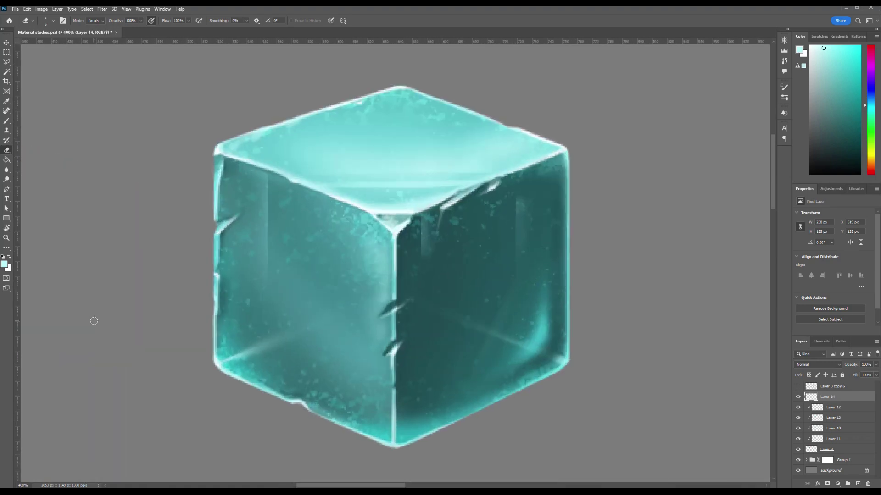
# - Group all of the teal block's layers, from its base layer up to Layer 14, and switch to the other open document
pyautogui.click(836, 452)
pyautogui.click(798, 387)
pyautogui.click(798, 387)
pyautogui.keyDown('ctrl'); pyautogui.click(835, 398); pyautogui.keyUp('ctrl')
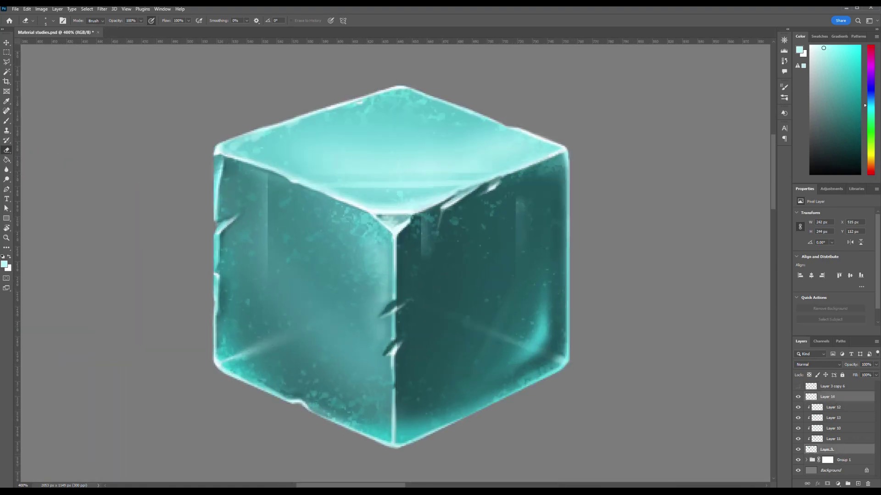
pyautogui.keyDown('ctrl'); pyautogui.click(837, 451); pyautogui.keyUp('ctrl')
pyautogui.keyDown('shift'); pyautogui.click(836, 450); pyautogui.keyUp('shift')
pyautogui.hotkey('ctrl', 'g')
pyautogui.hotkey('ctrl', 'Tab')
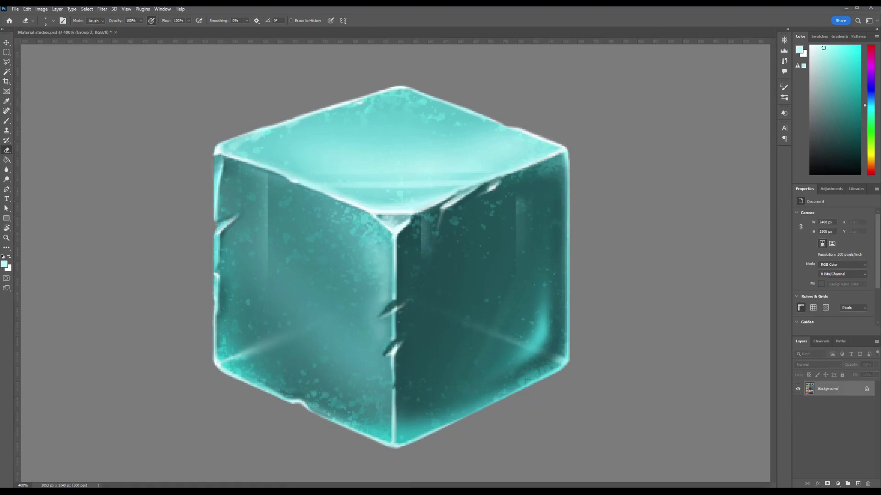